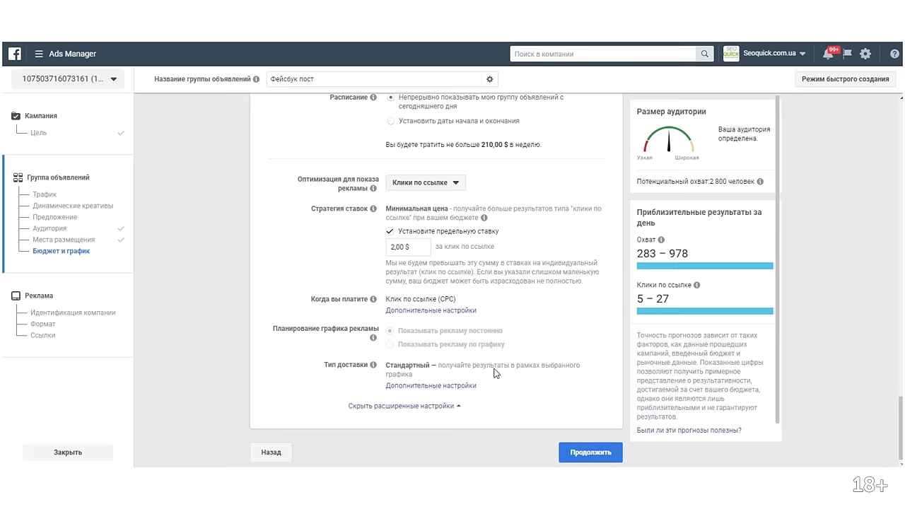
Proceed to the ad settings, name the ad "Пост фб" and select SEOquick as its Facebook page
click(594, 460)
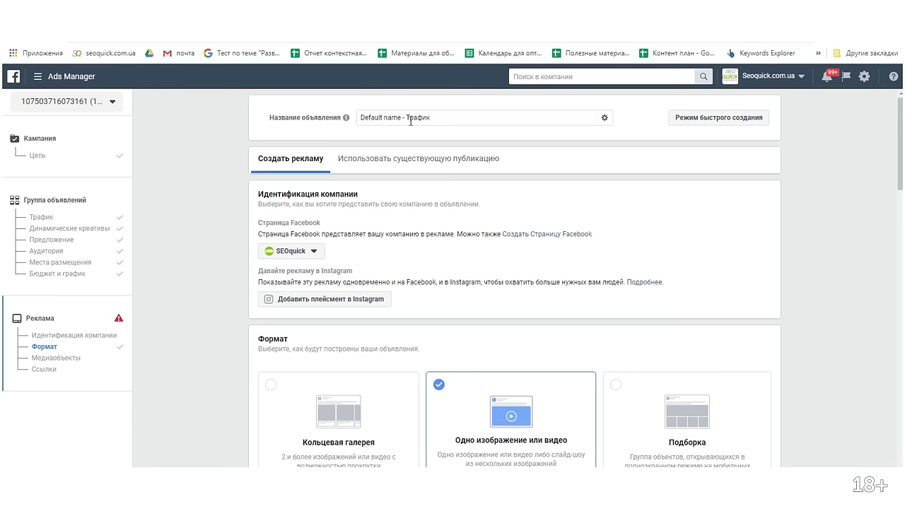
triple_click(443, 120)
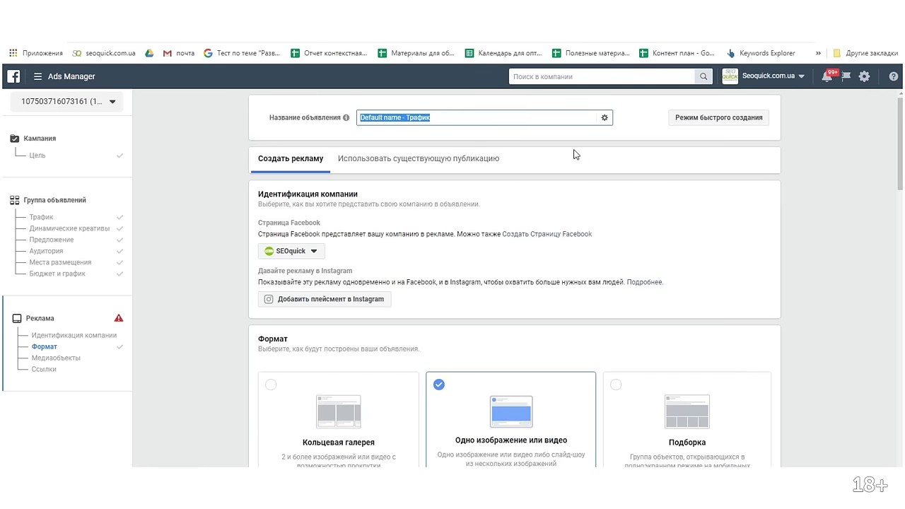
text(Пост фб)
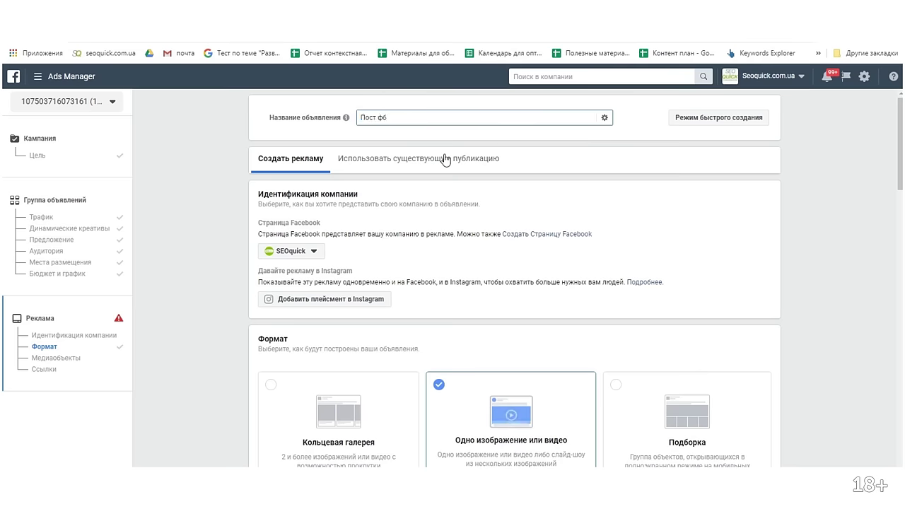
click(315, 256)
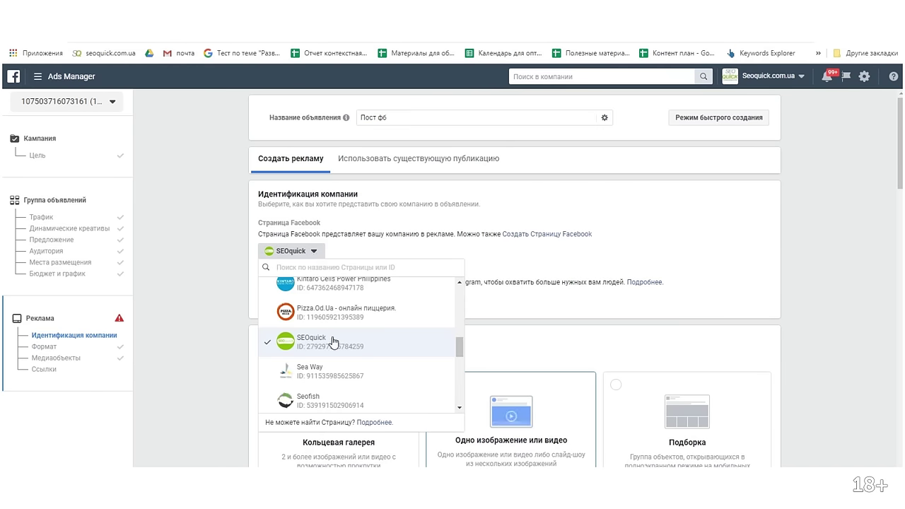
click(333, 342)
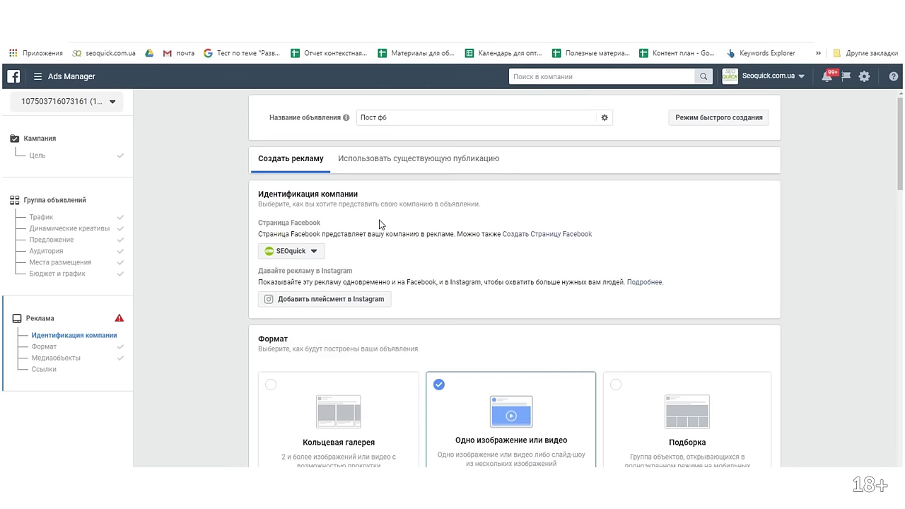
Base the ad on an existing publication, choosing the Facebook page post "3 Метода как сделать рекламу в Facebook эффективной"
scroll(379, 225, down, 2)
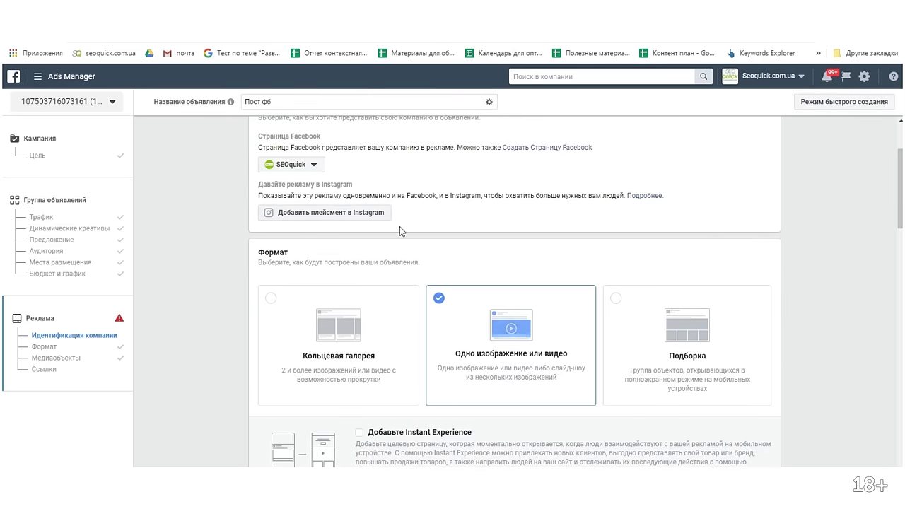
scroll(400, 226, up, 2)
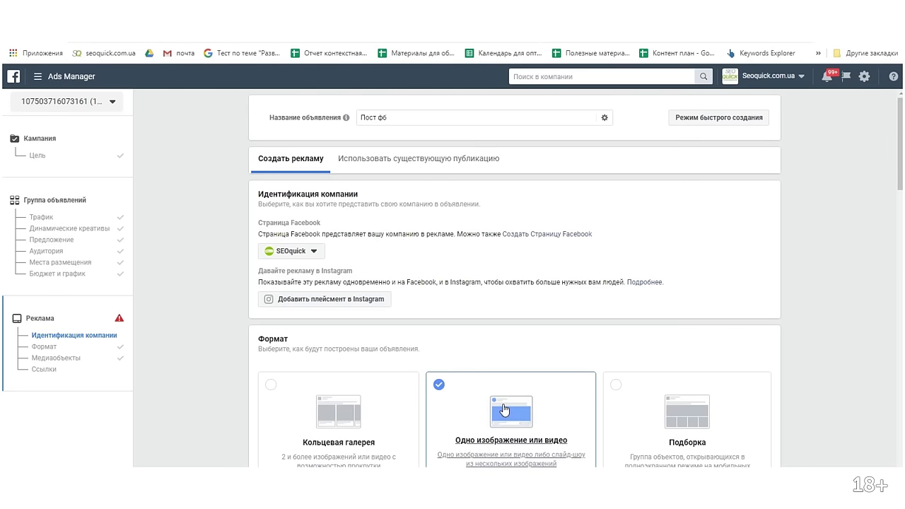
click(422, 164)
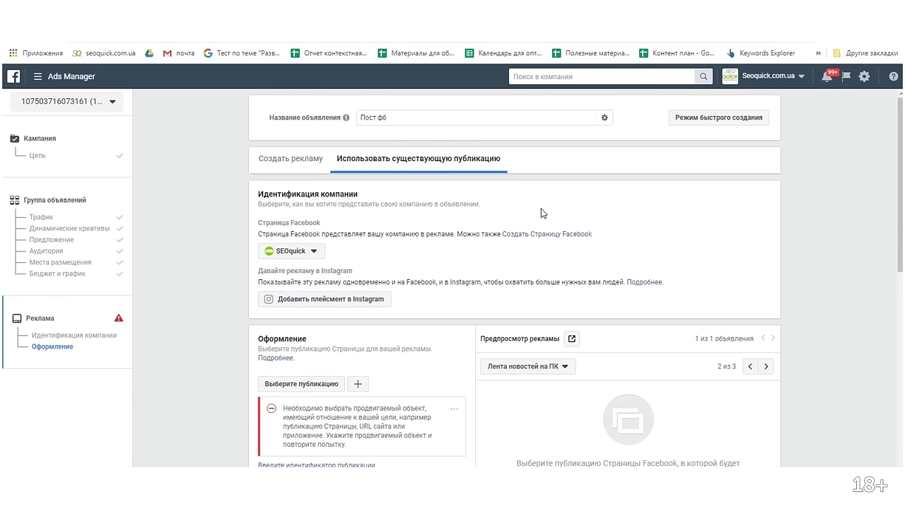
scroll(452, 244, down, 1)
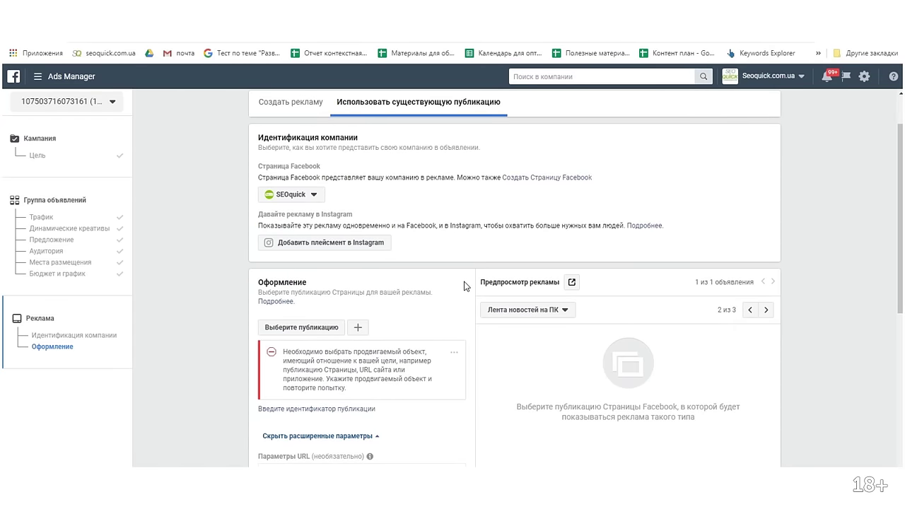
scroll(368, 283, down, 1)
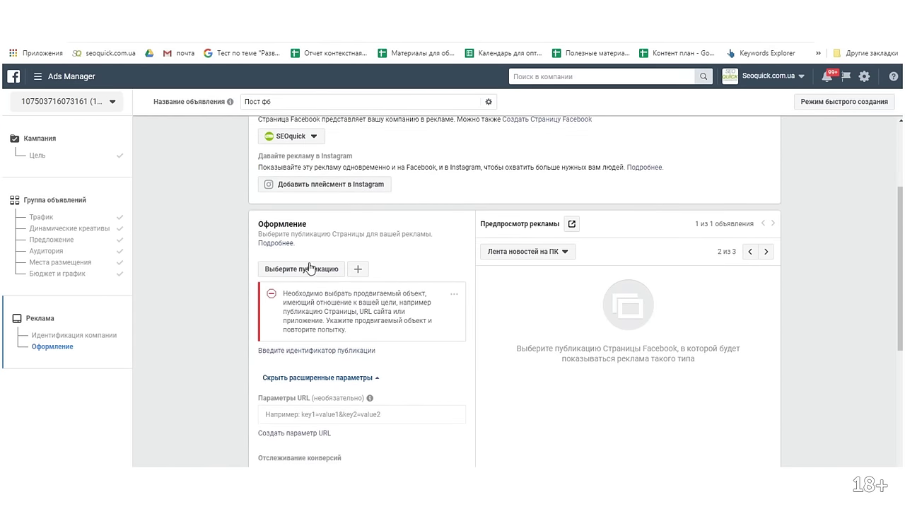
click(312, 270)
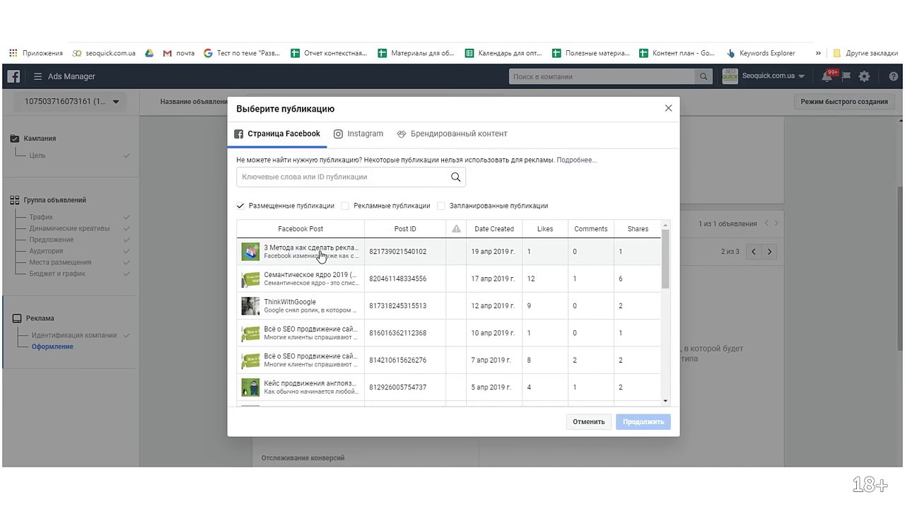
click(319, 256)
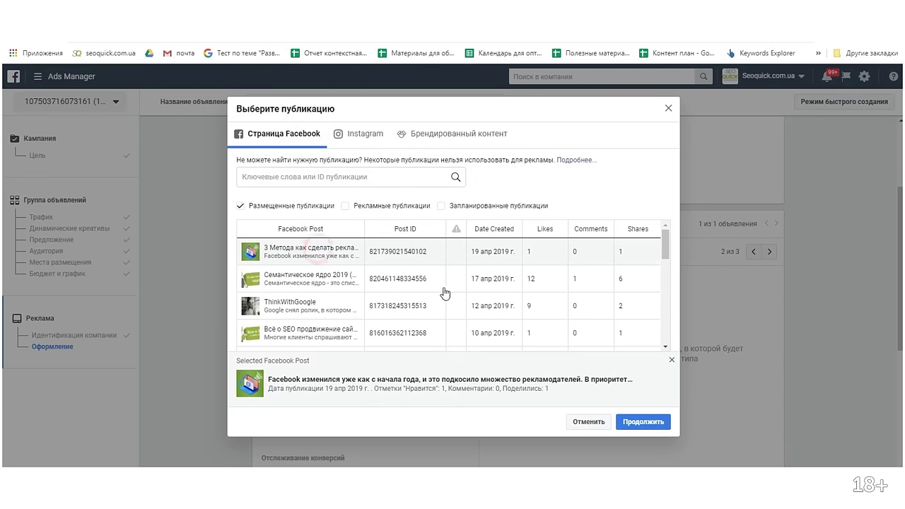
click(651, 423)
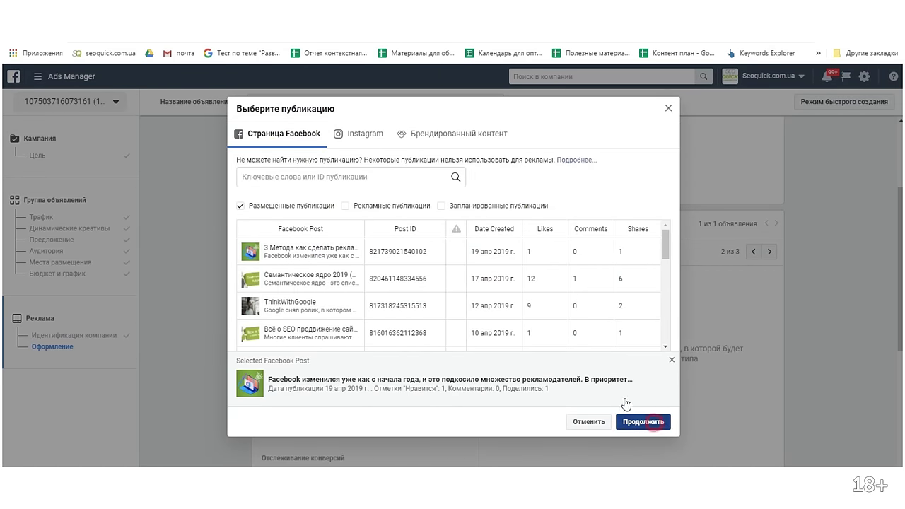
scroll(614, 297, down, 1)
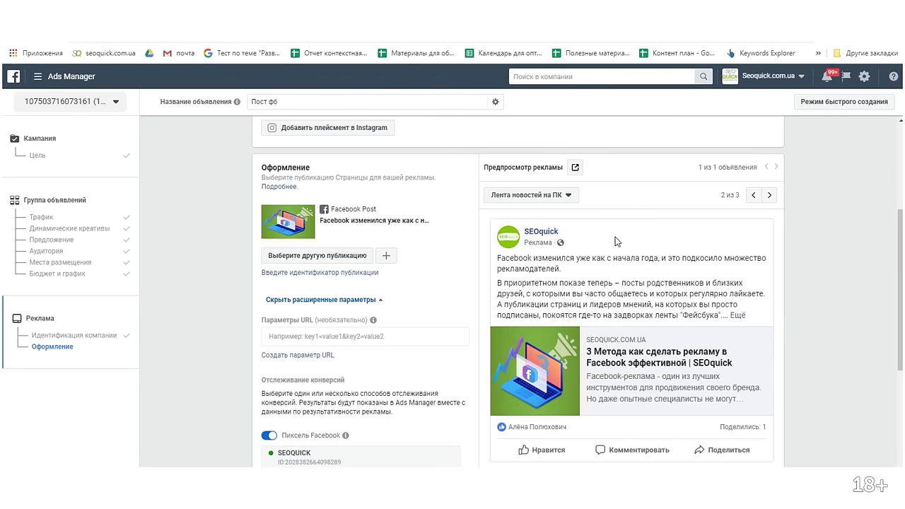
Preview the ad in the mobile news feed and instant articles placements, and review the conversion tracking settings
click(570, 199)
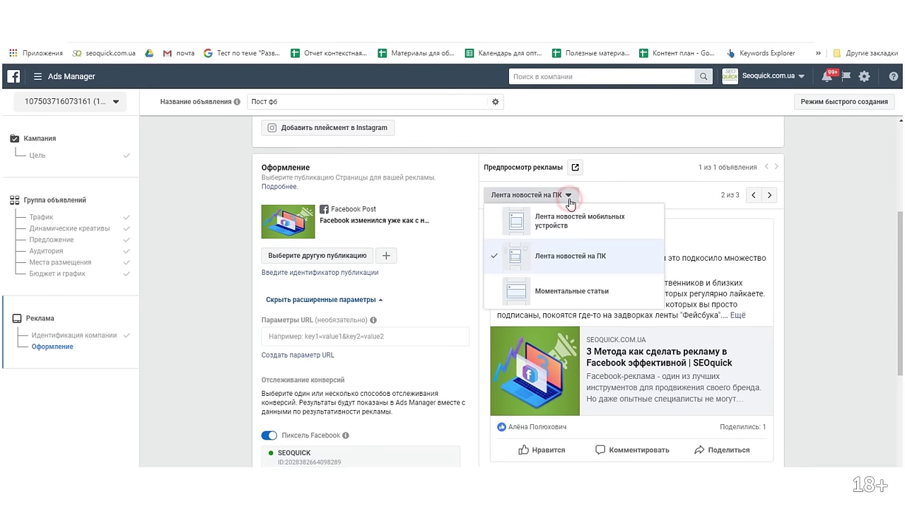
click(596, 220)
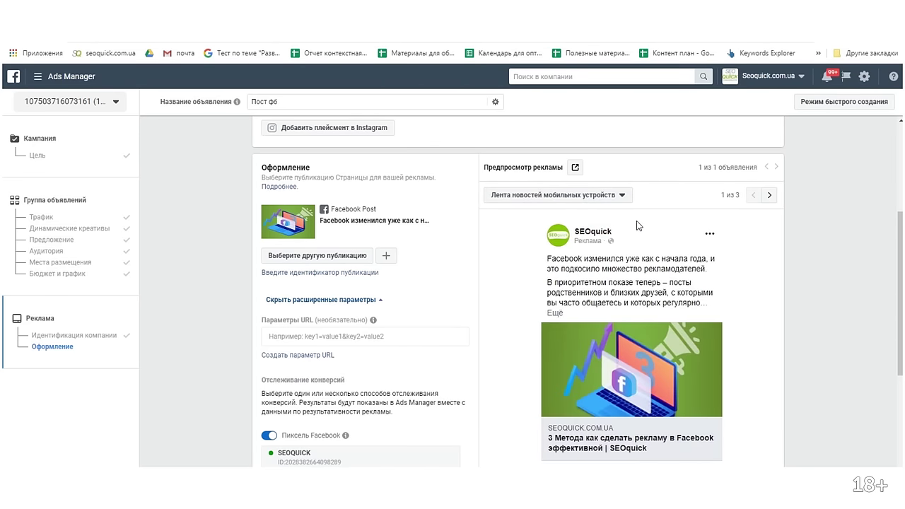
scroll(641, 380, down, 2)
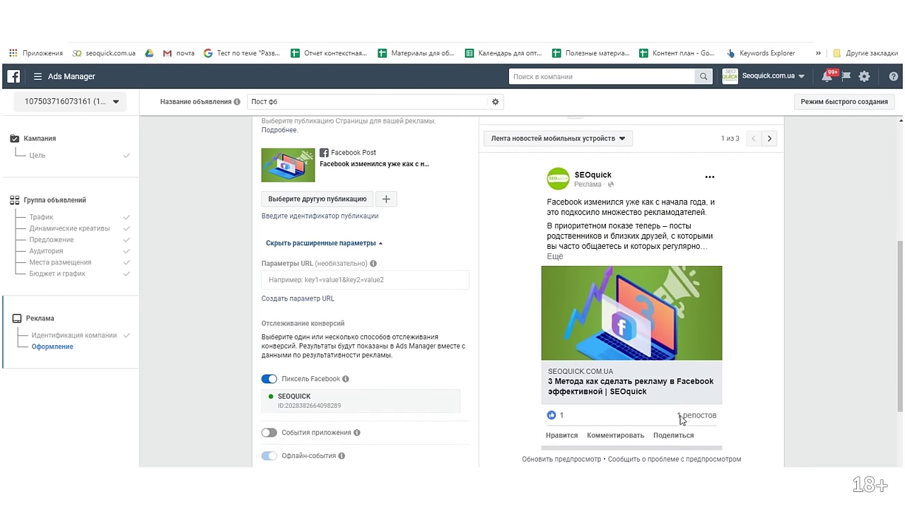
scroll(641, 358, up, 2)
click(559, 196)
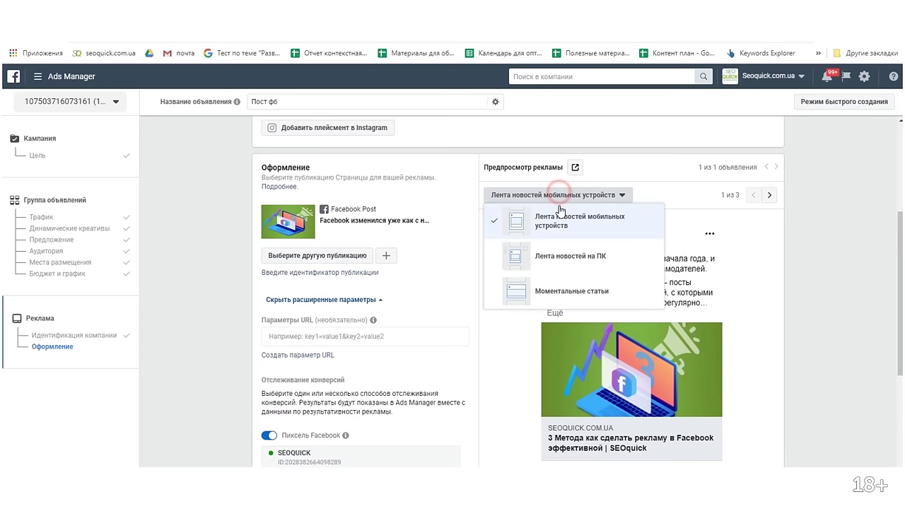
click(567, 287)
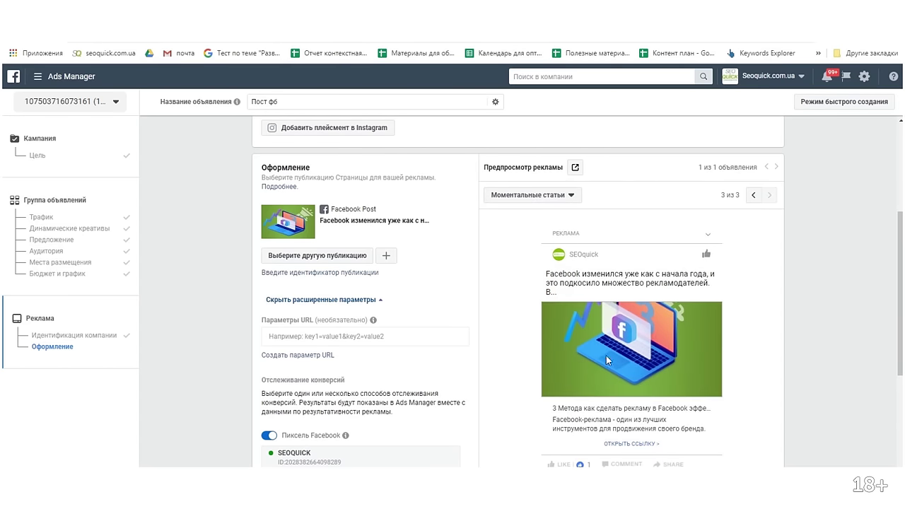
click(750, 198)
click(750, 200)
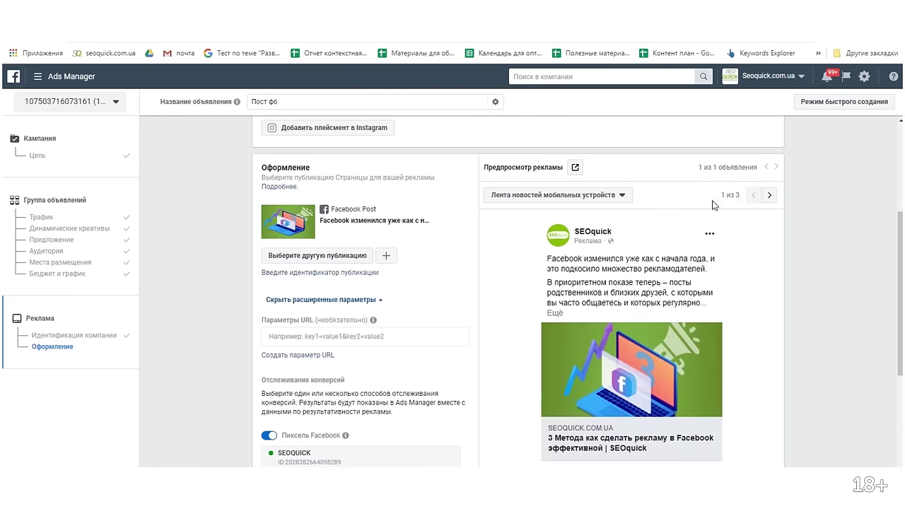
scroll(650, 354, down, 3)
scroll(634, 282, up, 3)
scroll(465, 243, down, 6)
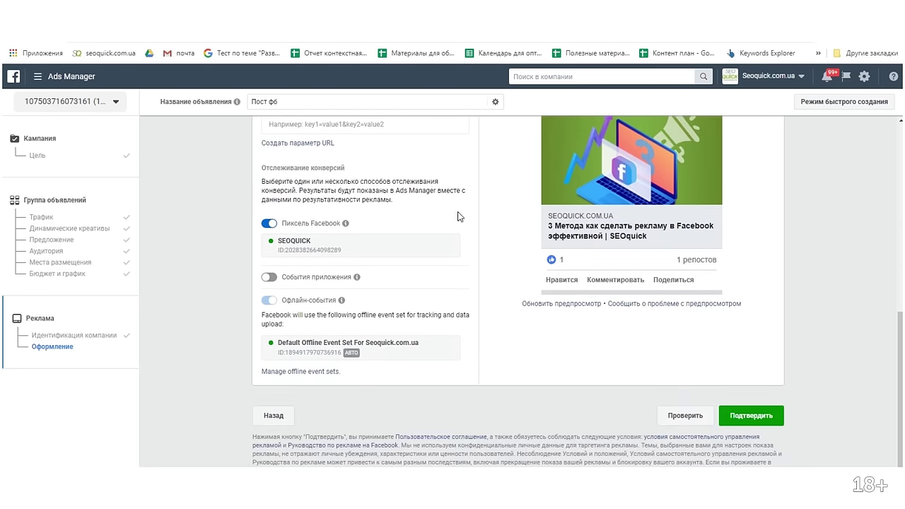
scroll(445, 206, up, 8)
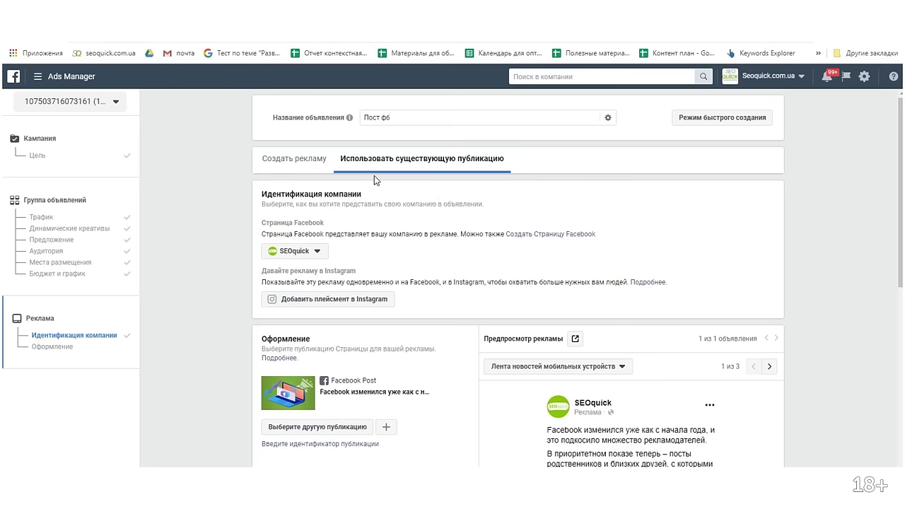
Switch from the existing publication to creating a new ad, try the video/slideshow media type and set it back to image
click(317, 162)
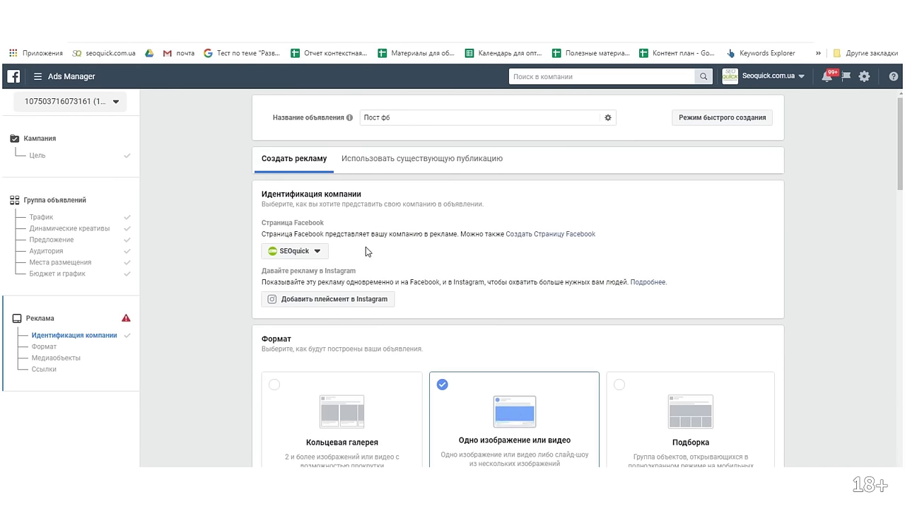
scroll(368, 248, down, 3)
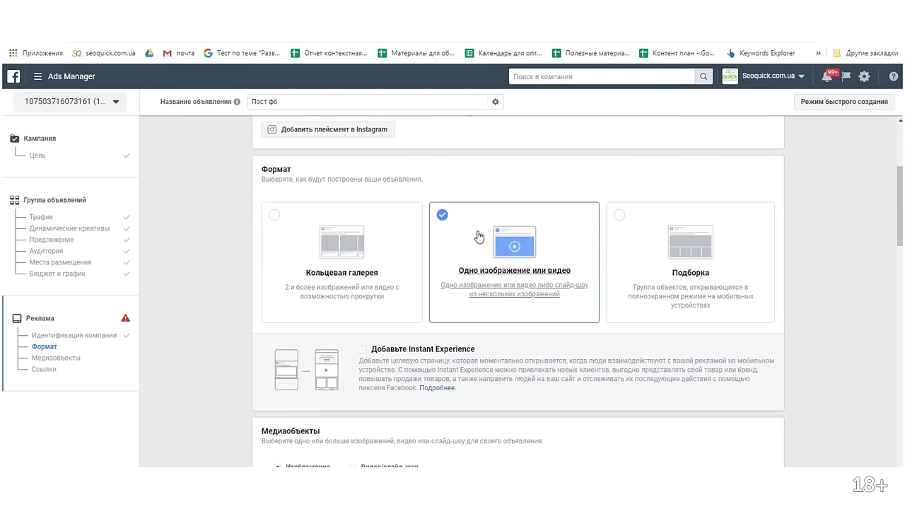
scroll(469, 244, down, 2)
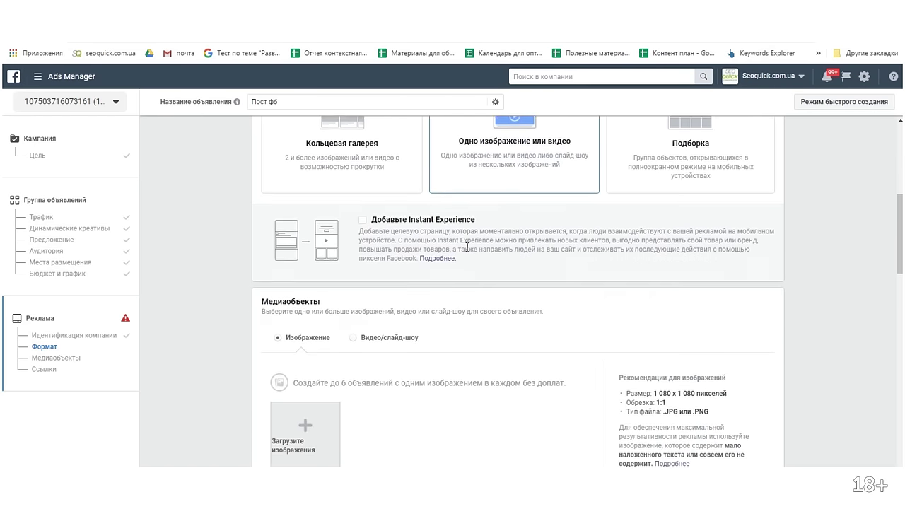
scroll(467, 248, down, 1)
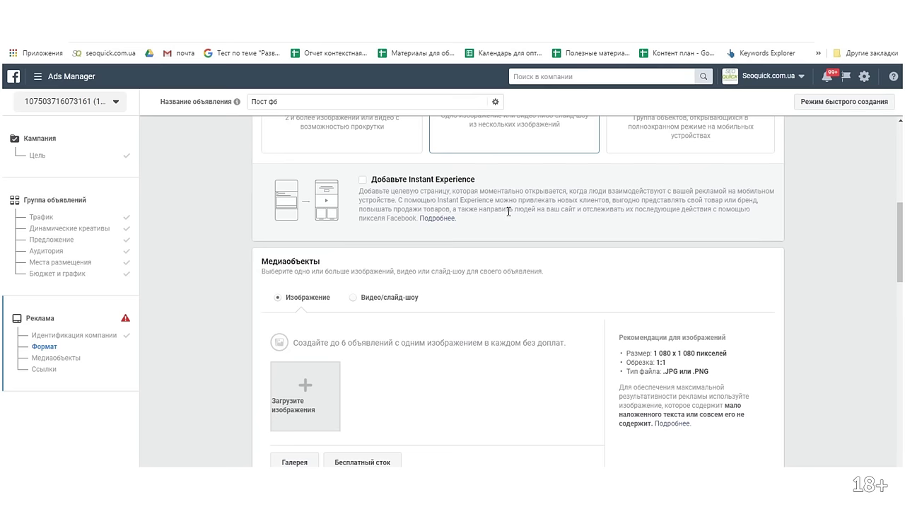
scroll(503, 229, down, 3)
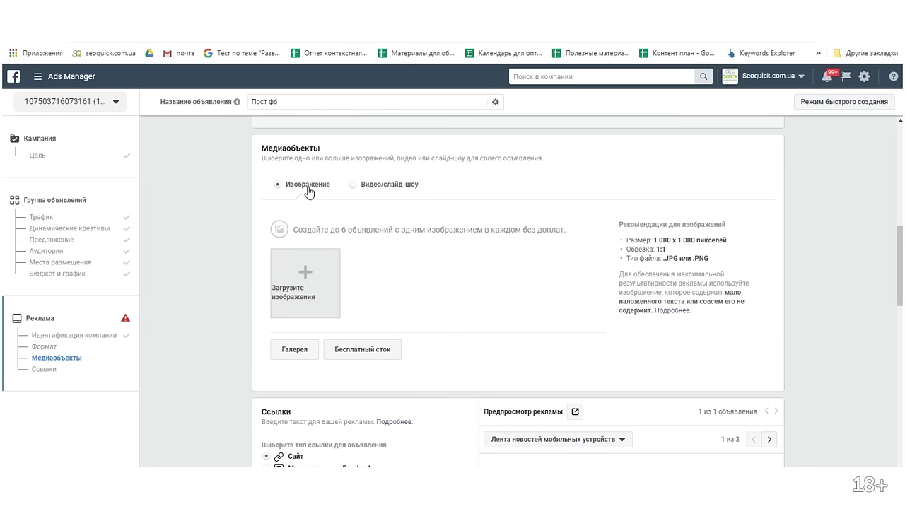
click(353, 185)
click(279, 186)
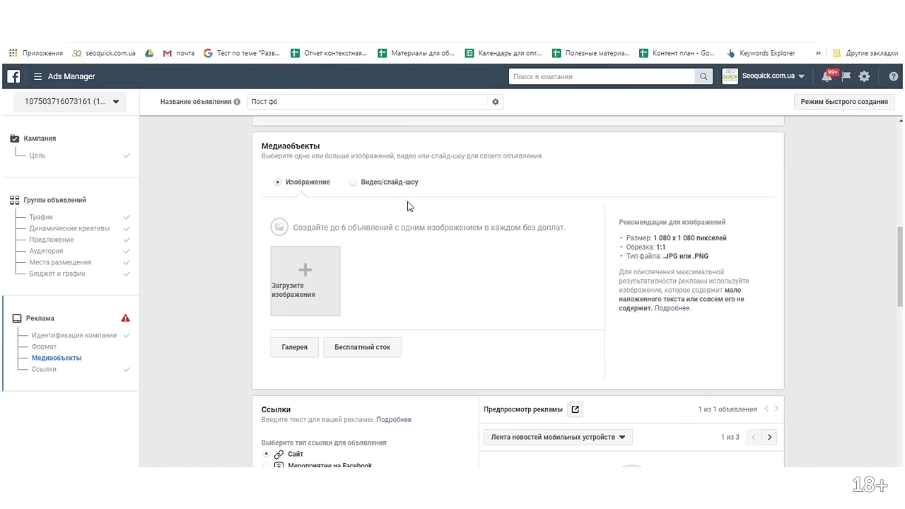
Look through the ad's image sources, covering local file upload, free stock, Instagram and page images, and close them without choosing any
scroll(411, 204, down, 2)
scroll(393, 202, up, 1)
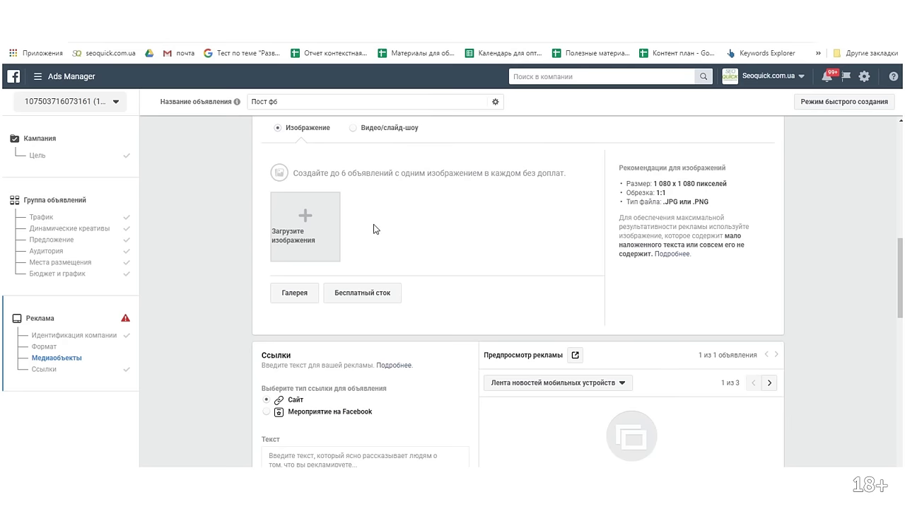
click(322, 225)
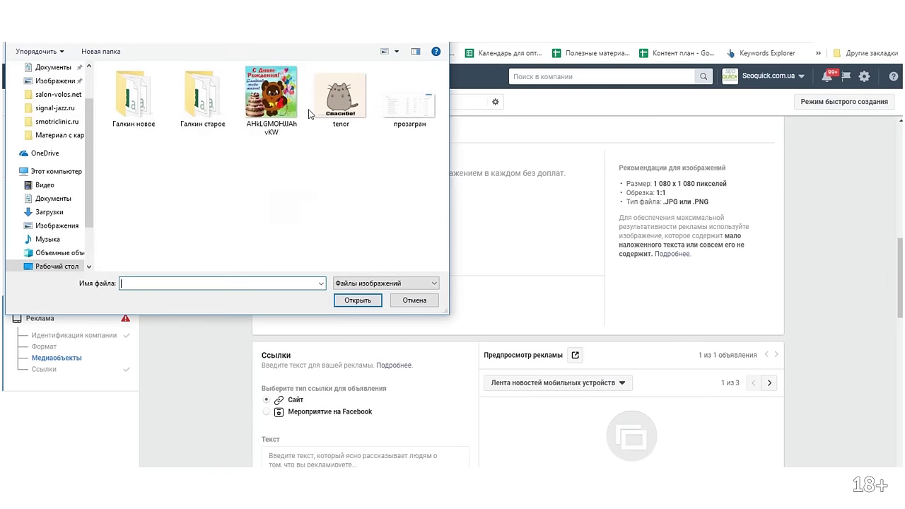
click(414, 301)
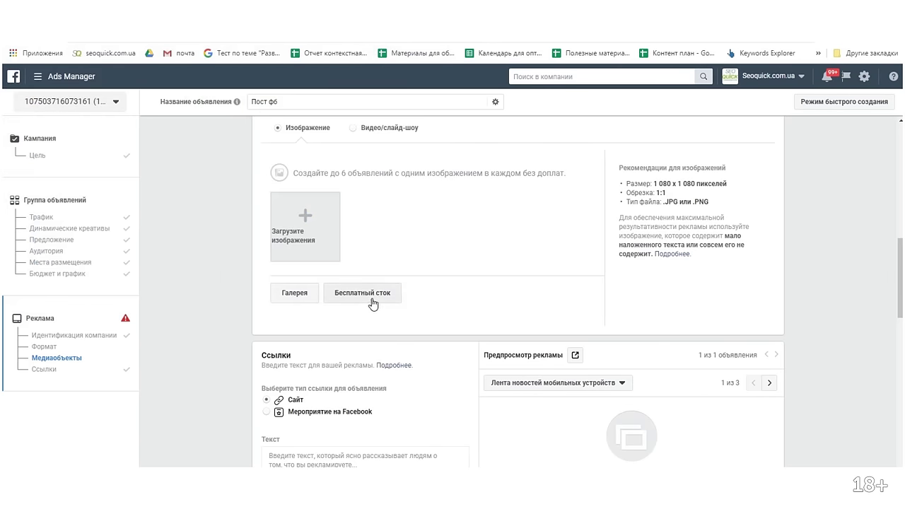
click(372, 303)
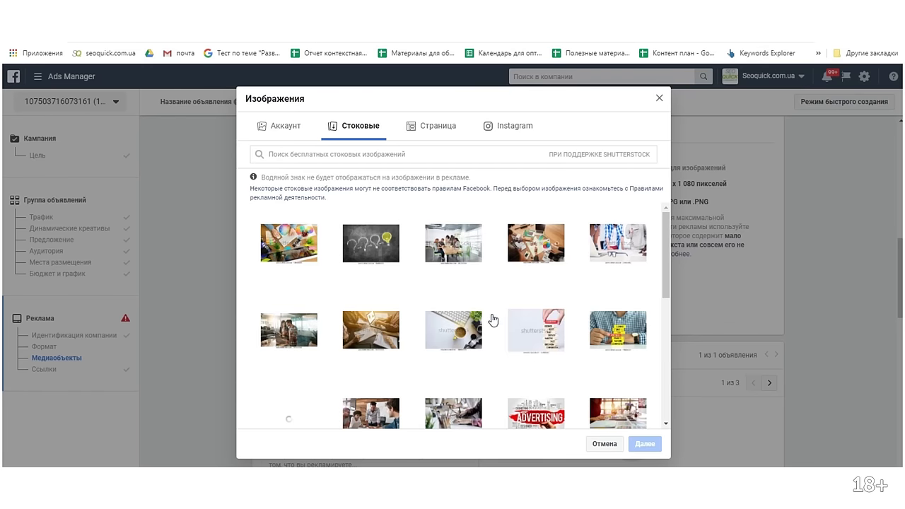
click(520, 126)
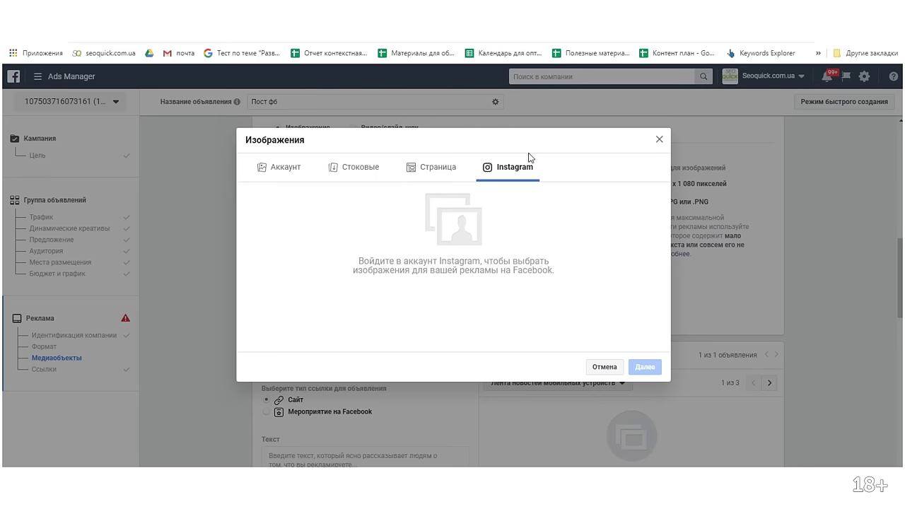
click(436, 168)
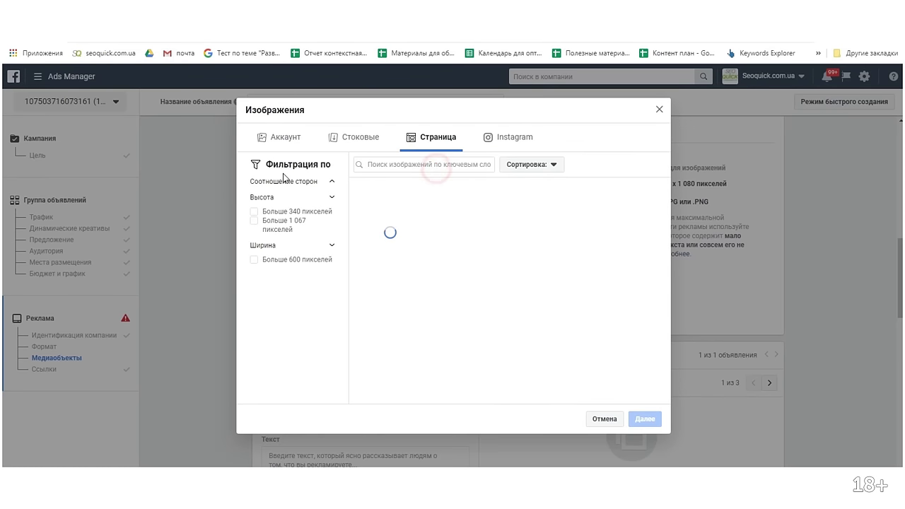
click(660, 110)
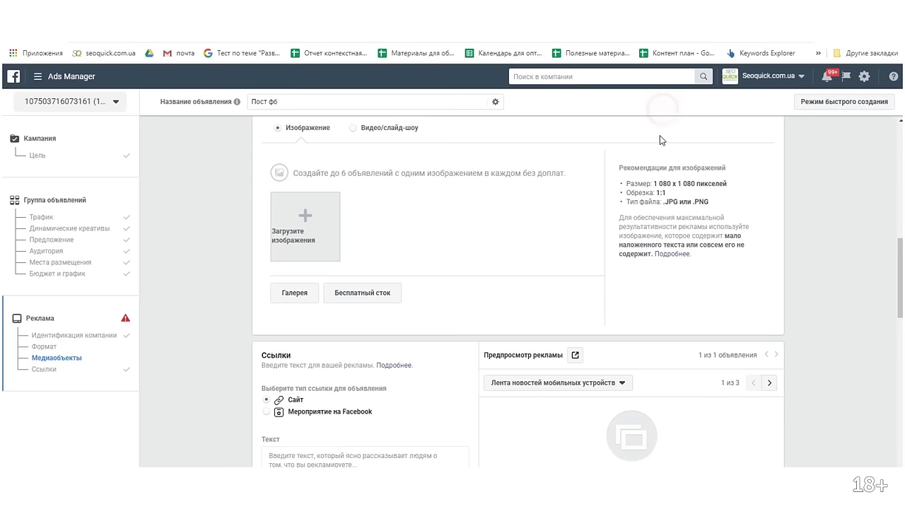
Choose the 1280 × 720 "Все о SEO в одном видео" picture from the account's image gallery for the ad
click(288, 297)
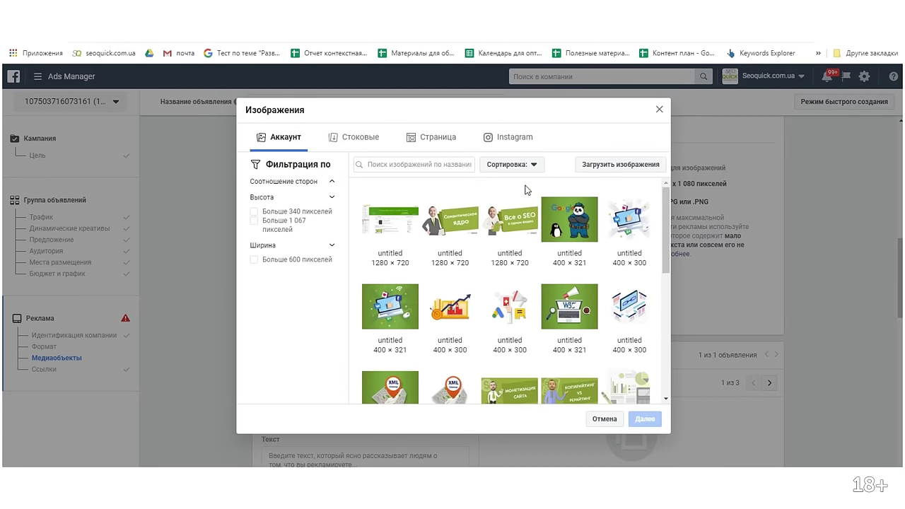
click(513, 223)
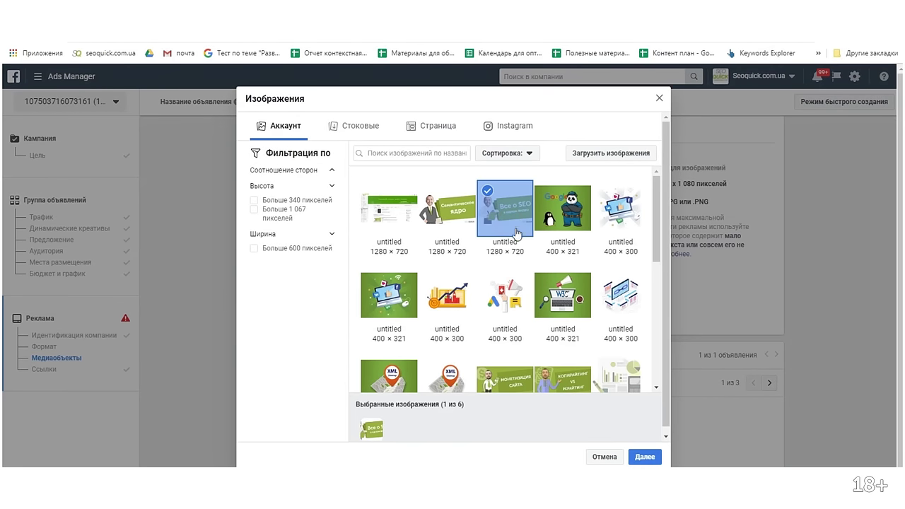
click(644, 457)
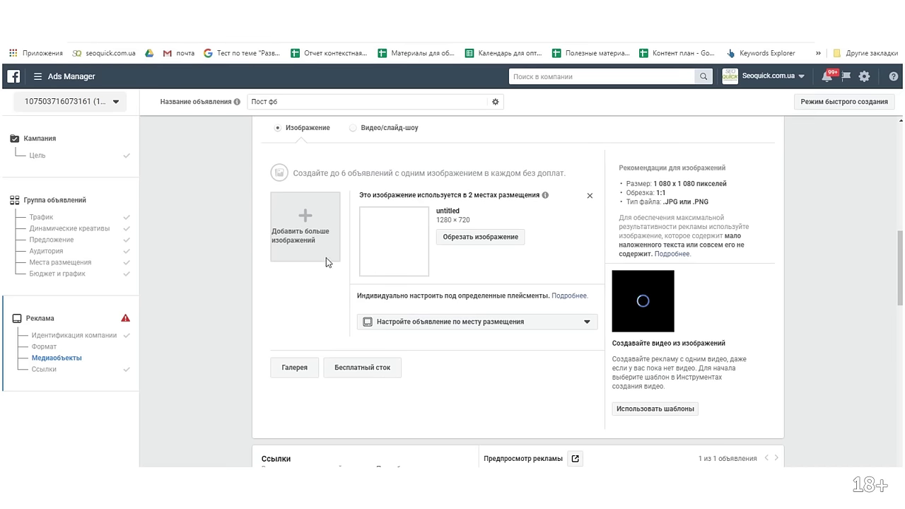
scroll(283, 276, down, 2)
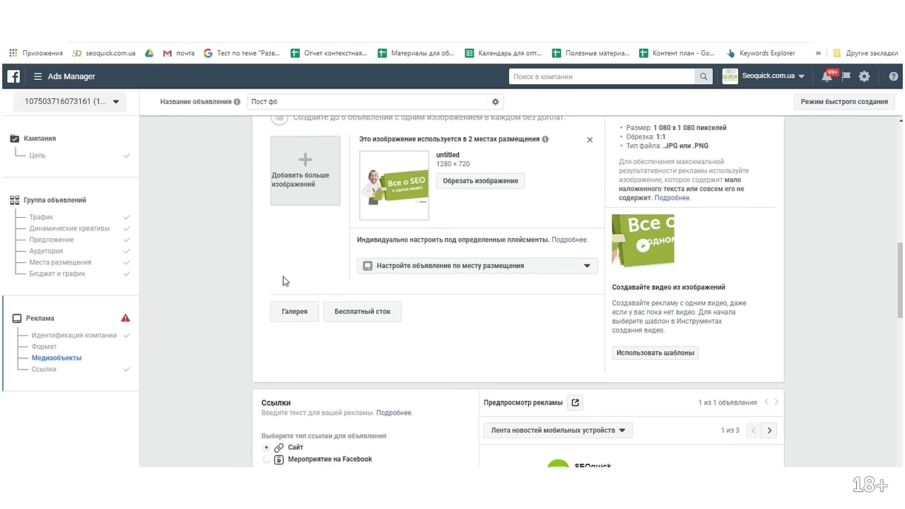
scroll(283, 281, down, 3)
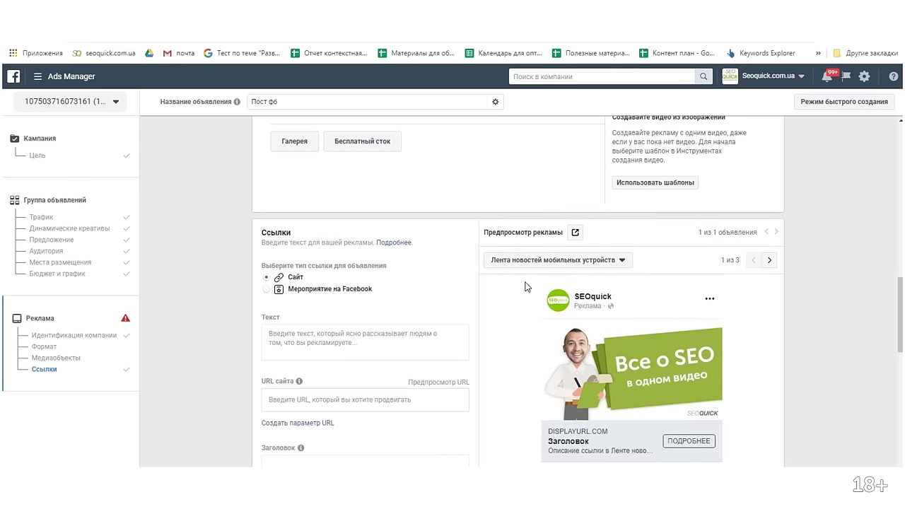
scroll(463, 283, down, 2)
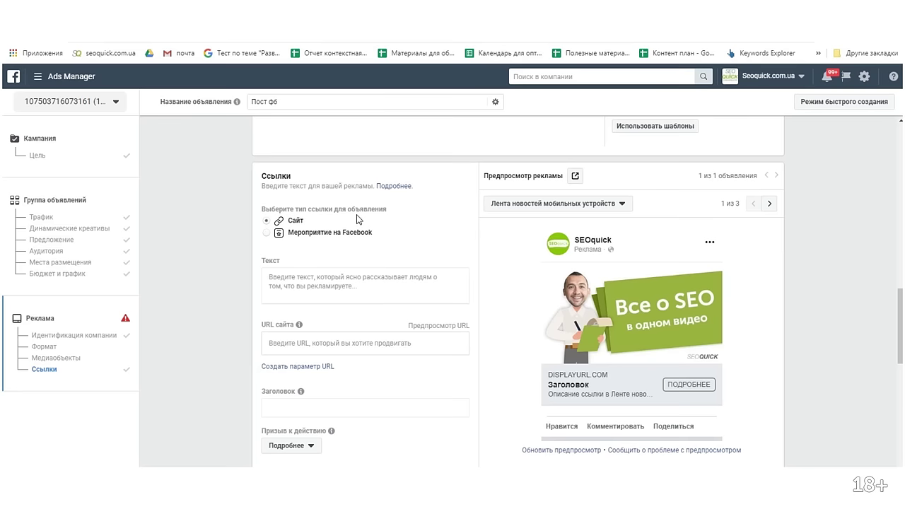
scroll(349, 232, down, 2)
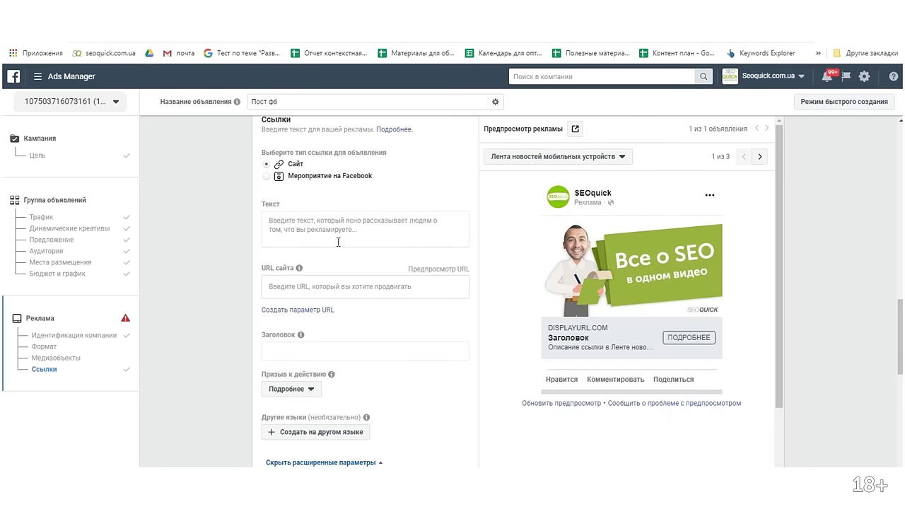
click(328, 288)
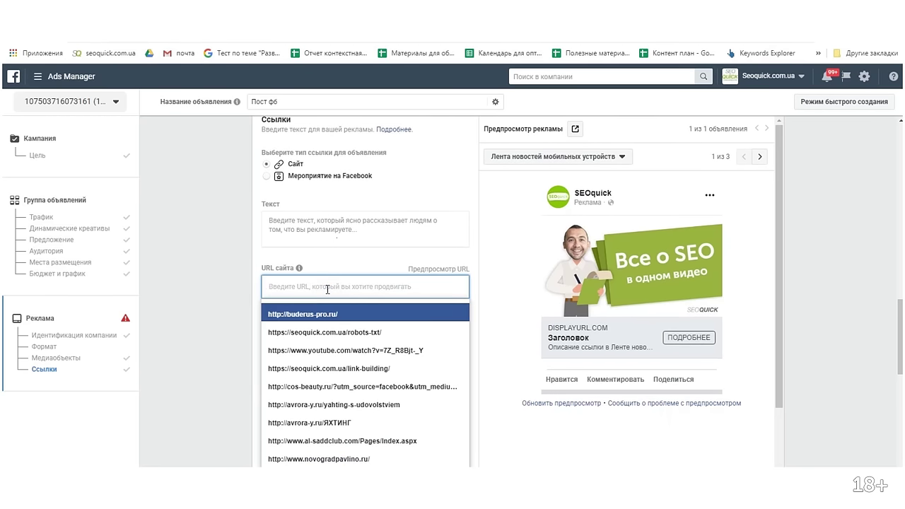
click(352, 332)
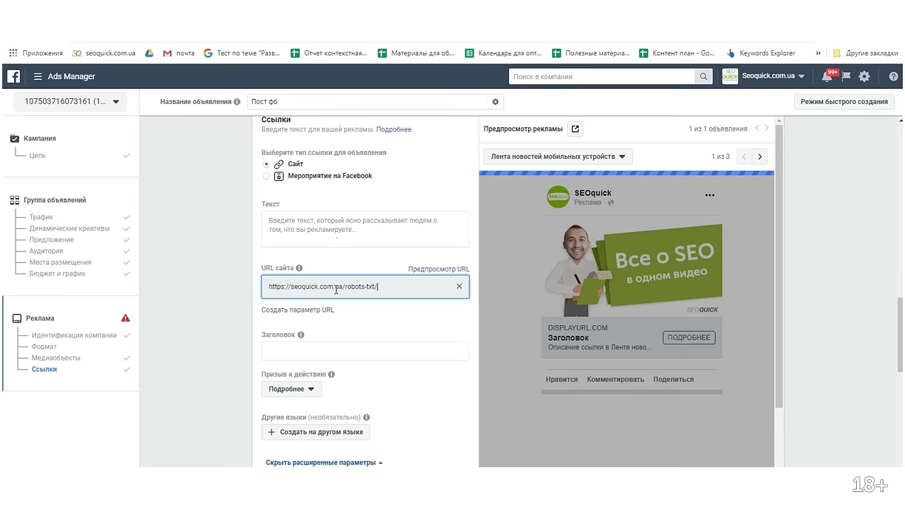
drag(345, 289, 417, 300)
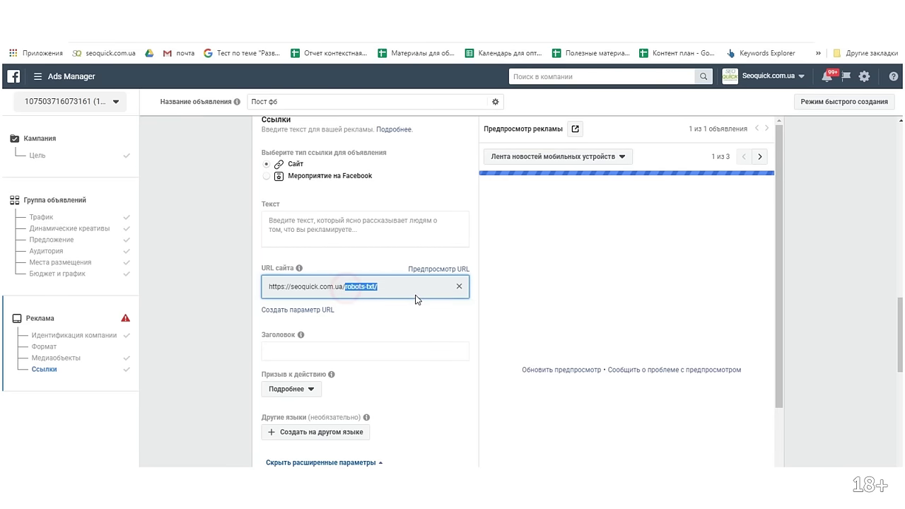
key(BackSpace)
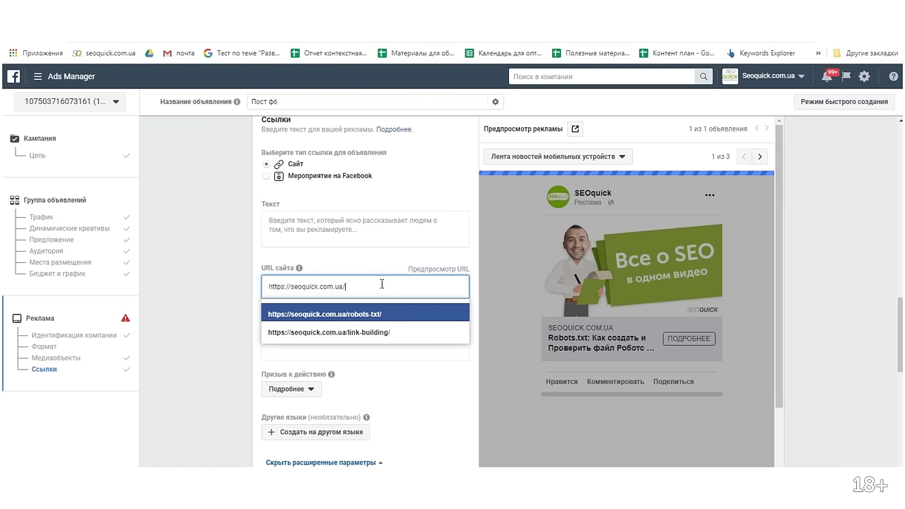
Fill the ad text with the full text of the SEOquick page post beginning "Многие клиенты спрашивают меня", copied from the Facebook page
click(372, 236)
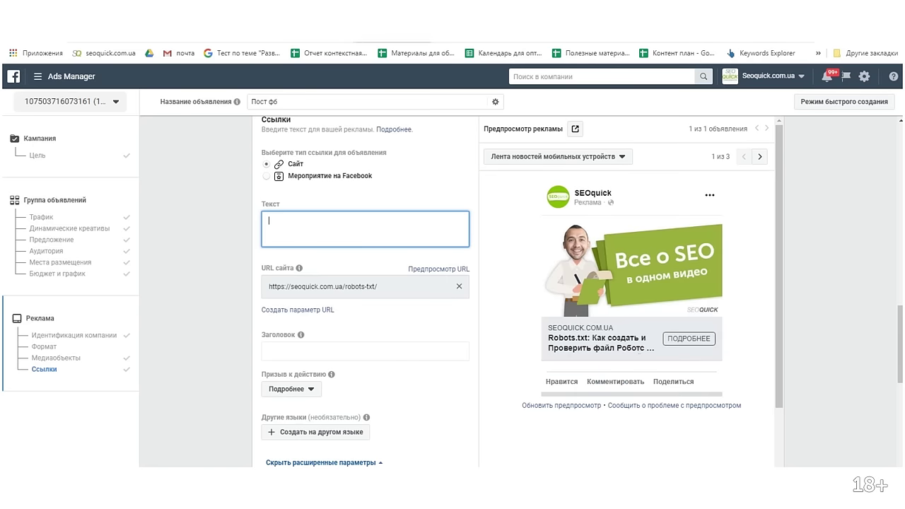
click(402, 54)
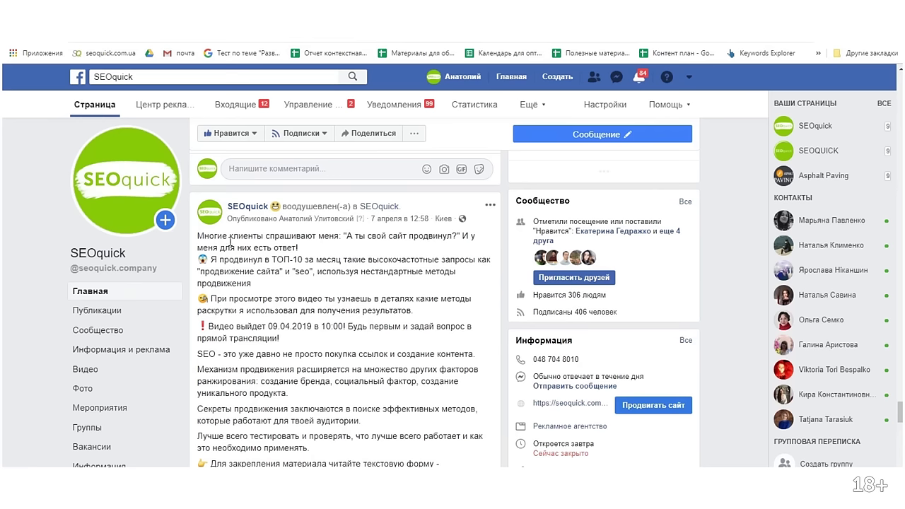
drag(200, 236, 349, 307)
scroll(270, 297, down, 3)
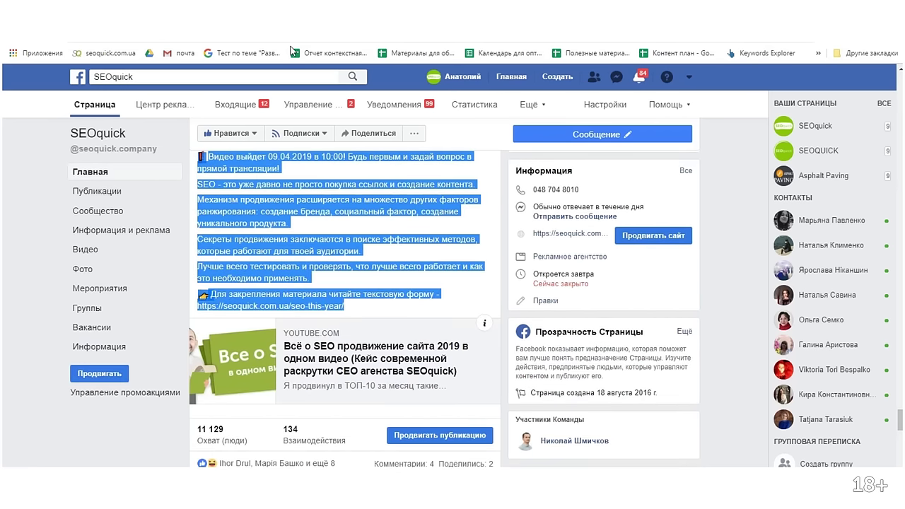
key(ctrl+Tab)
key(ctrl+v)
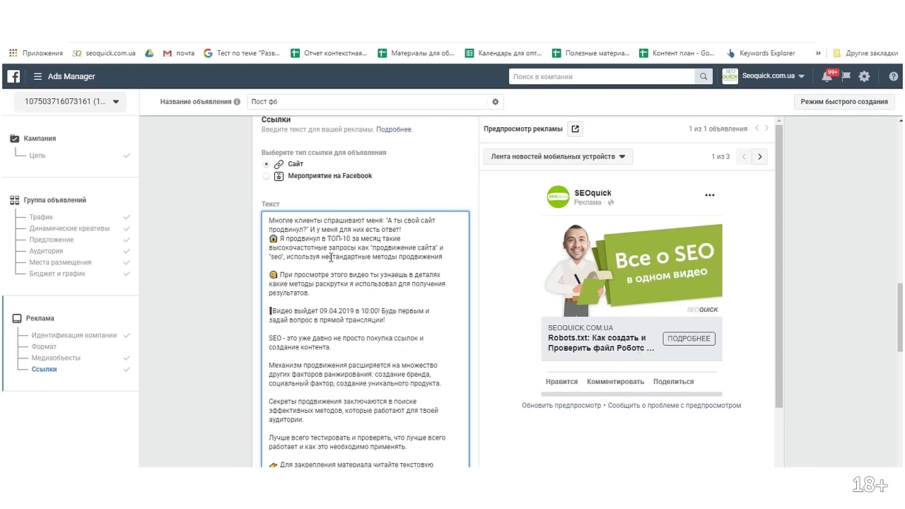
Enter "Узнай все о Seo-продвижении" as the ad's headline
scroll(354, 256, down, 1)
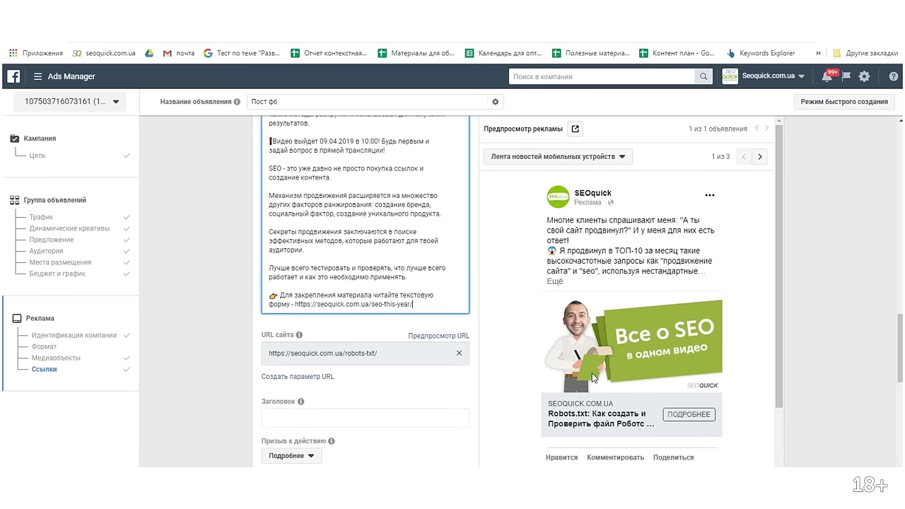
scroll(493, 322, down, 1)
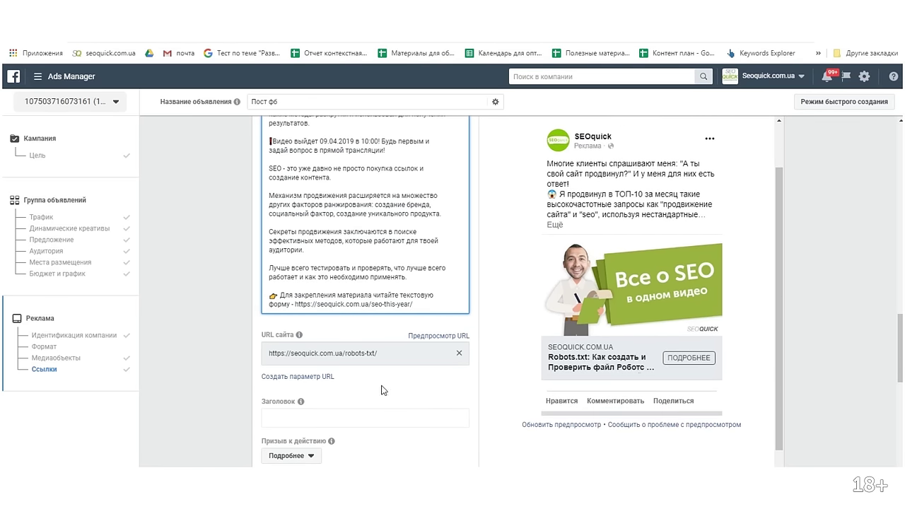
scroll(356, 385, down, 1)
click(337, 363)
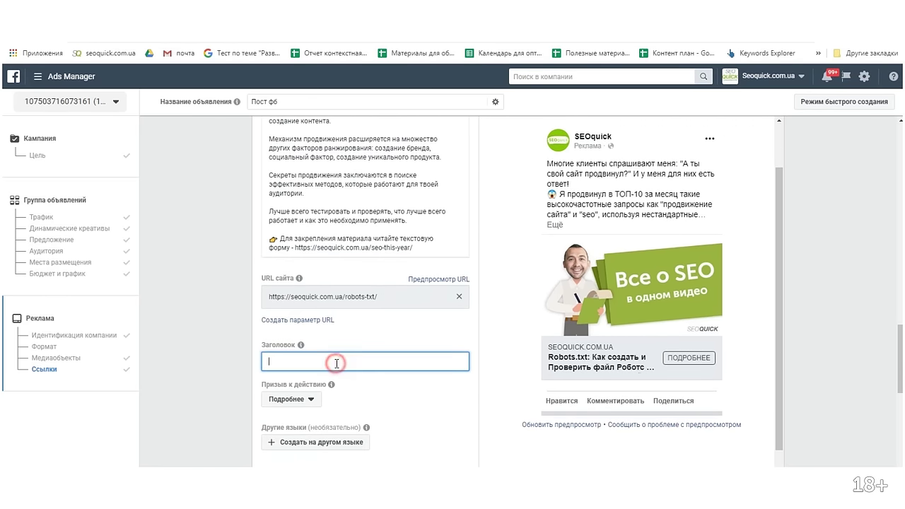
text(Узнай все осео)
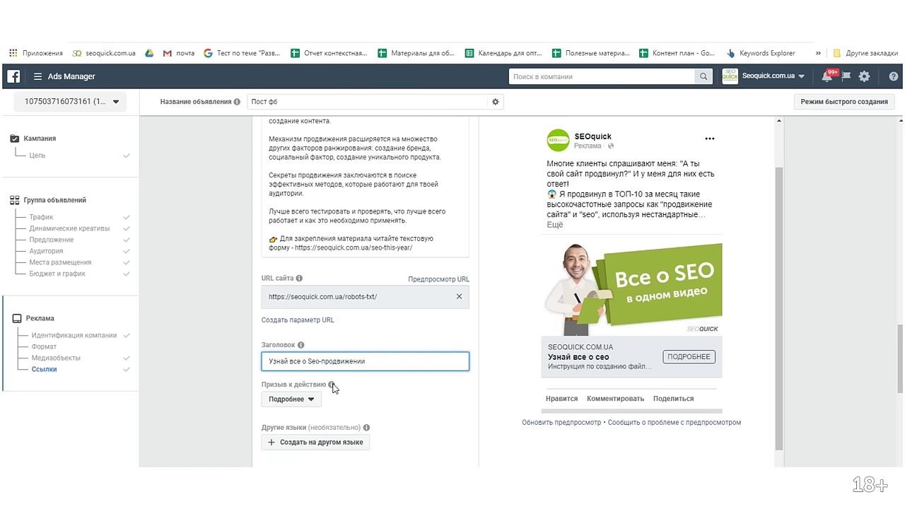
mouse_move(333, 388)
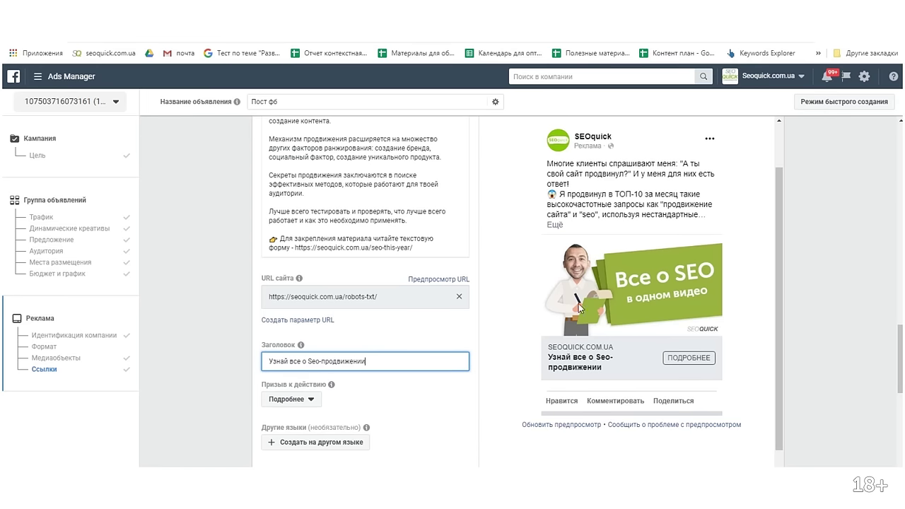
Look through the call-to-action options and set the ad's call to action to "Получить предложение"
click(312, 403)
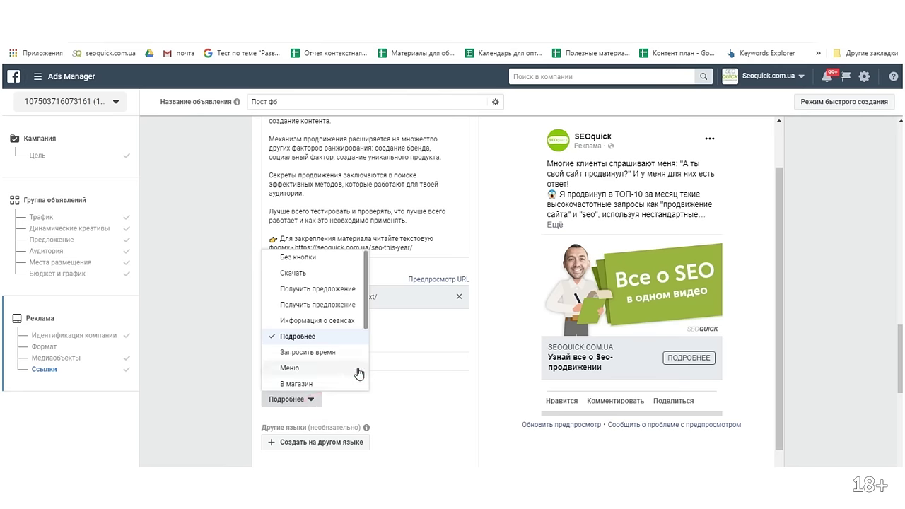
scroll(319, 379, down, 1)
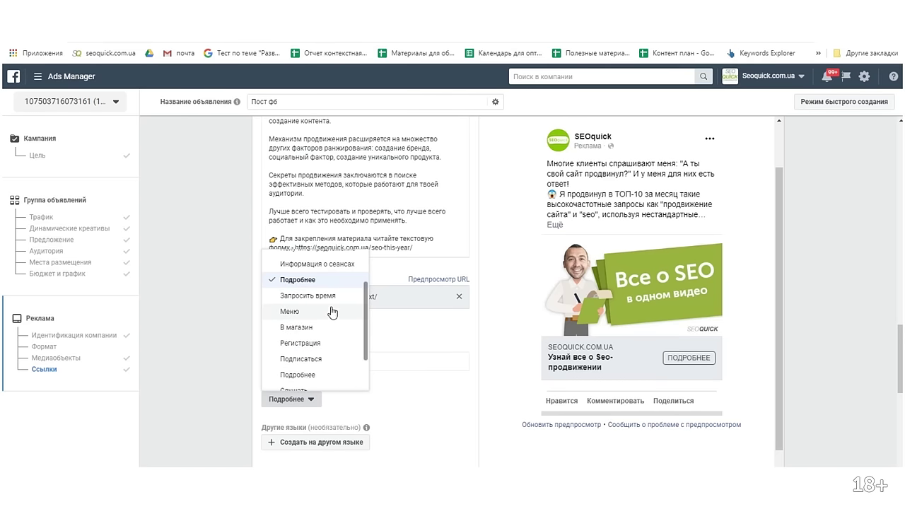
scroll(302, 325, down, 1)
scroll(302, 326, down, 2)
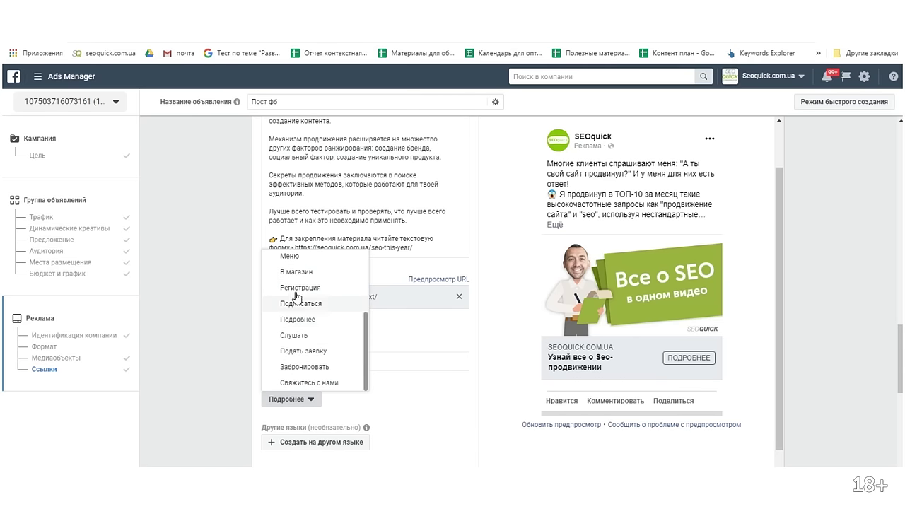
scroll(302, 319, up, 3)
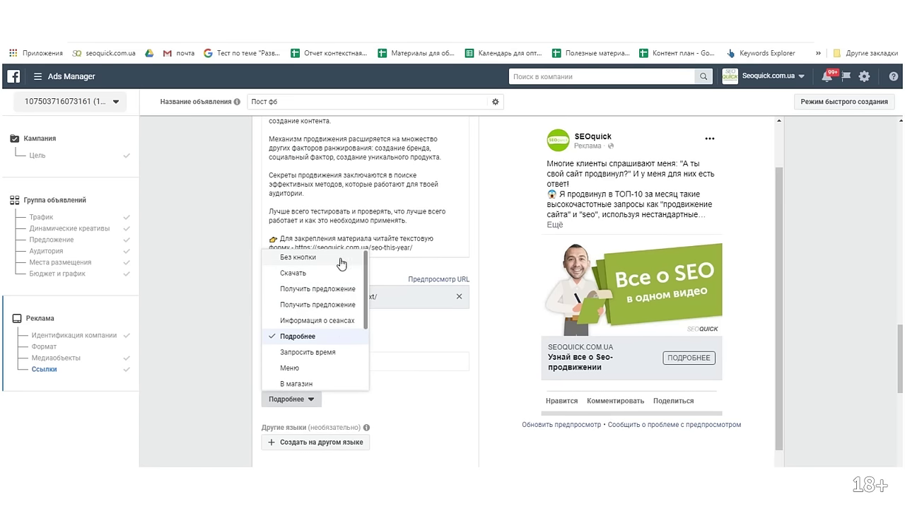
click(328, 288)
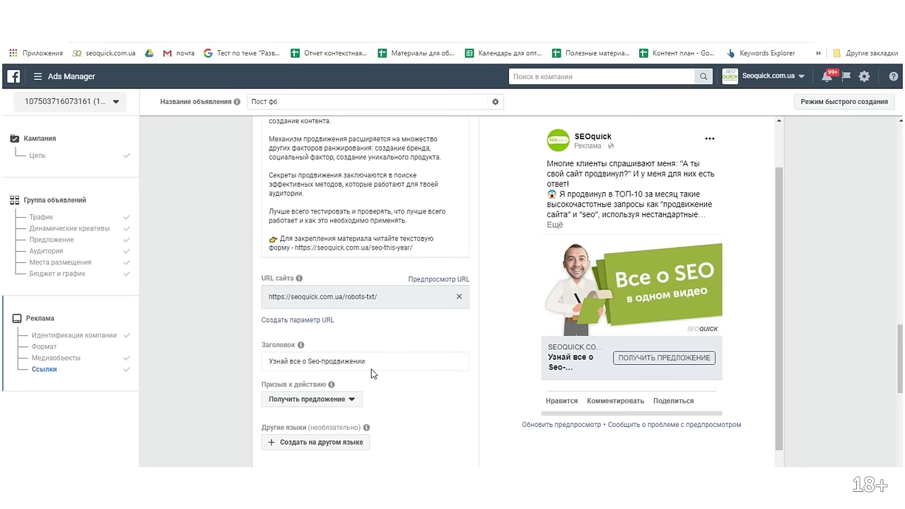
scroll(371, 369, down, 1)
click(329, 343)
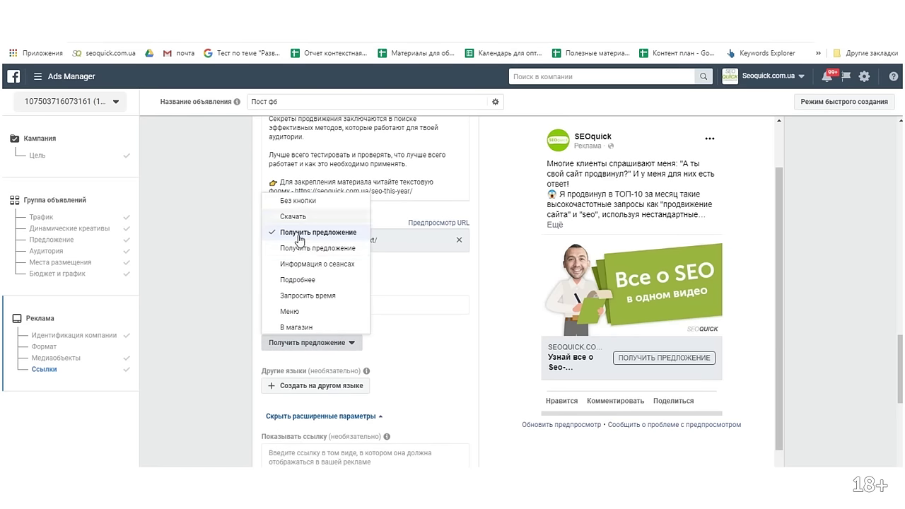
scroll(307, 244, down, 2)
click(423, 322)
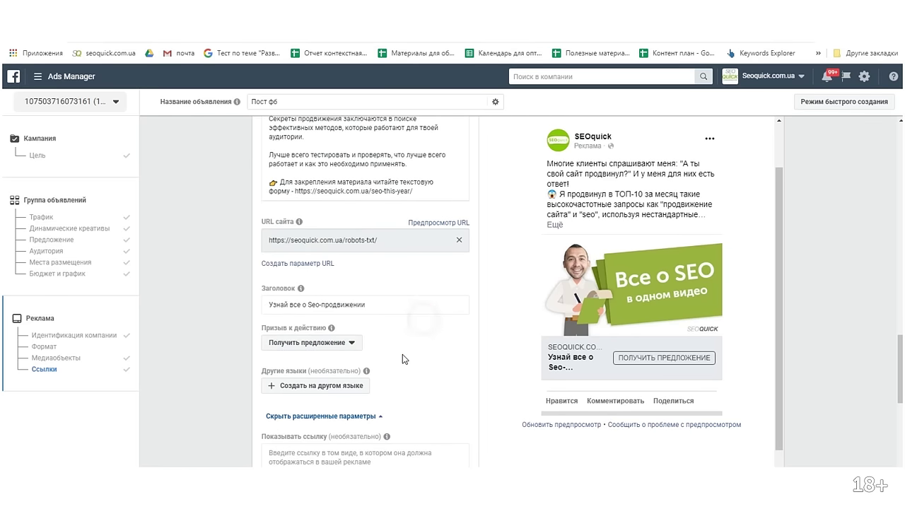
Create and apply the ad's URL parameters with source facebook, medium facebook-post, campaign name test and content 1
scroll(403, 357, down, 2)
mouse_move(366, 258)
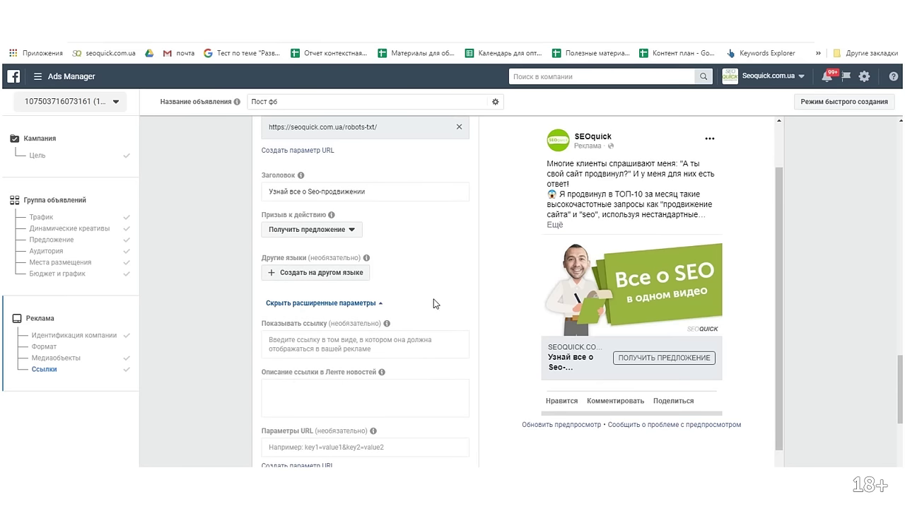
scroll(448, 291, down, 1)
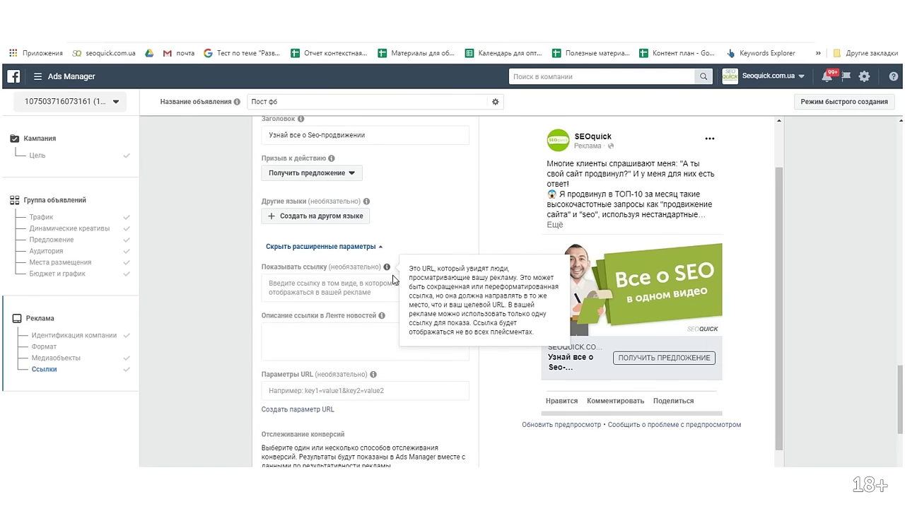
scroll(385, 290, down, 1)
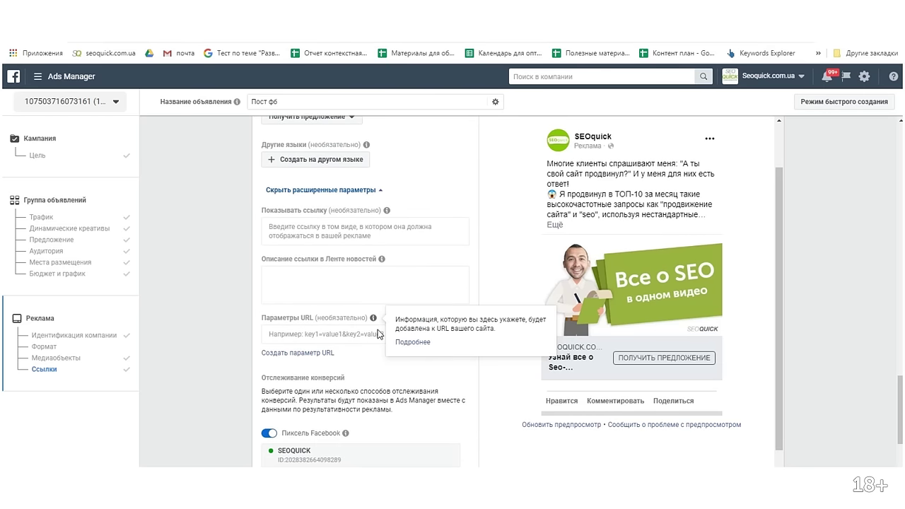
click(320, 356)
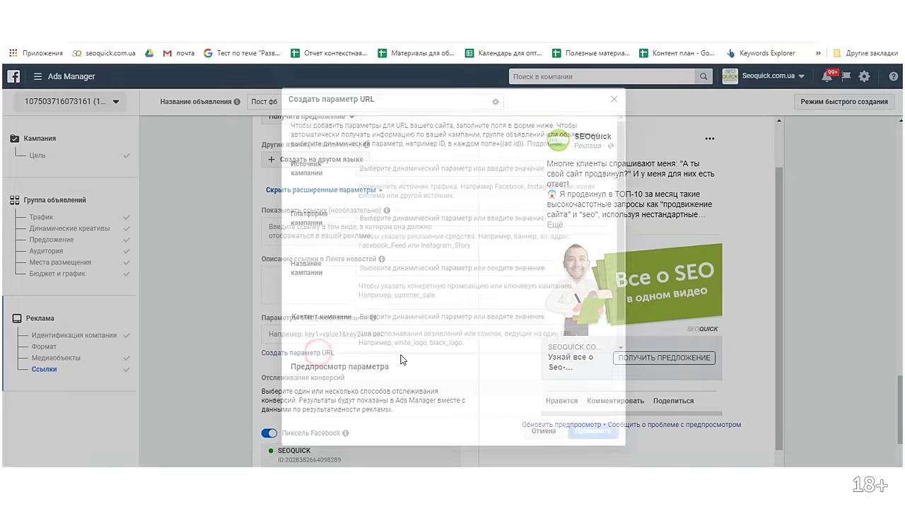
click(389, 174)
text(facebook)
click(389, 216)
text(facebook)
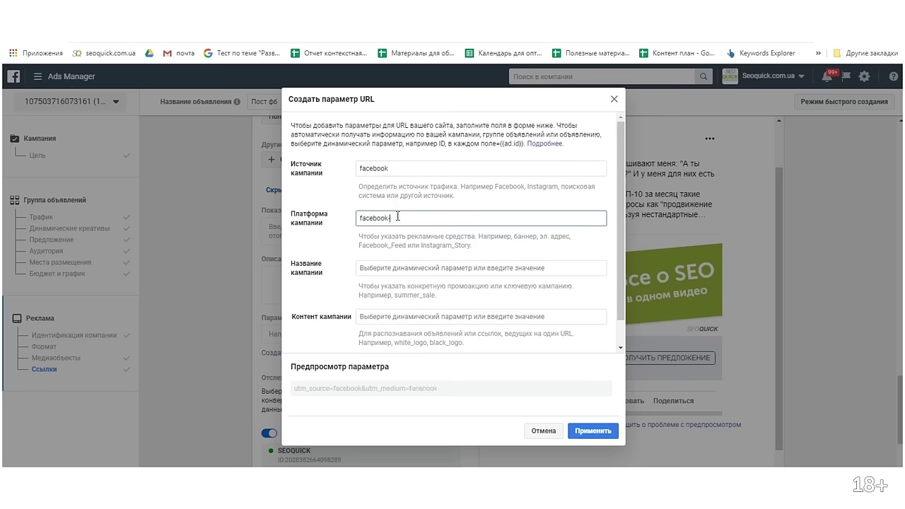
click(406, 269)
text(test)
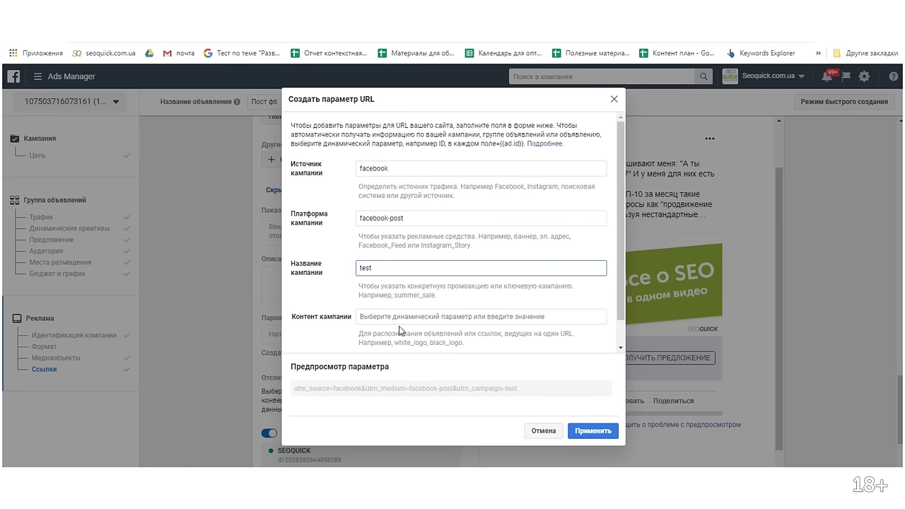
click(401, 319)
text(1)
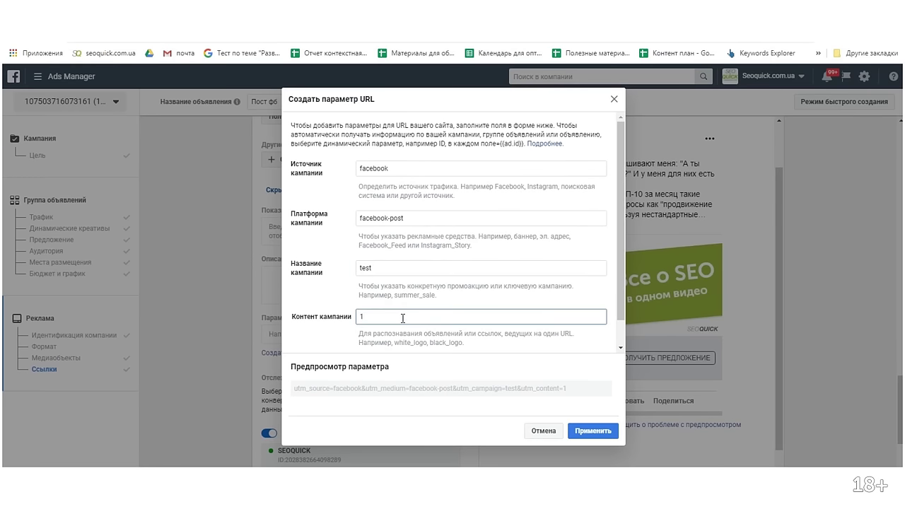
click(590, 433)
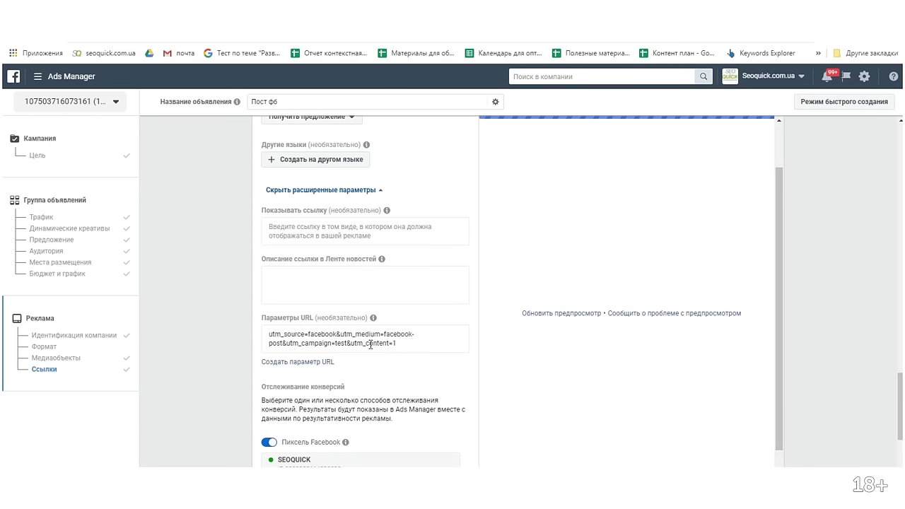
Review the ad's conversion tracking settings and preview the ad in the "Лента новостей на ПК" placement down to its headline and call to action
scroll(353, 356, down, 2)
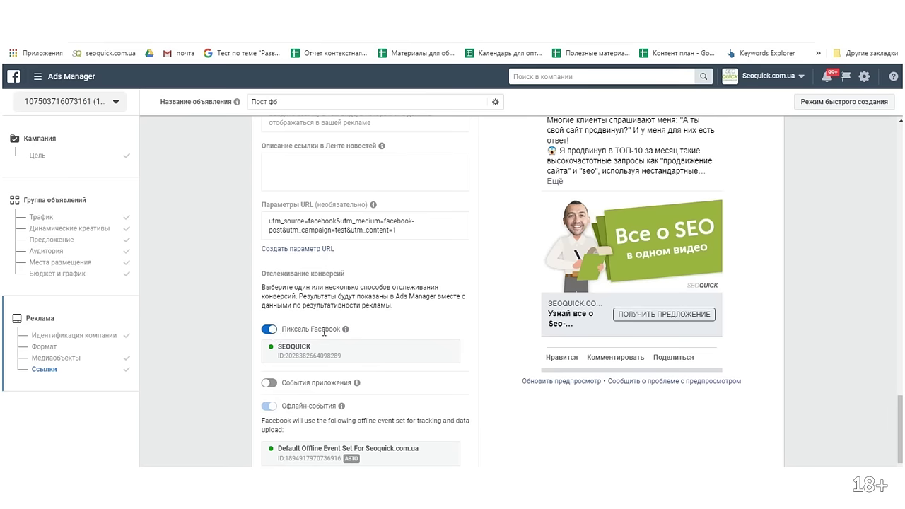
scroll(390, 346, down, 2)
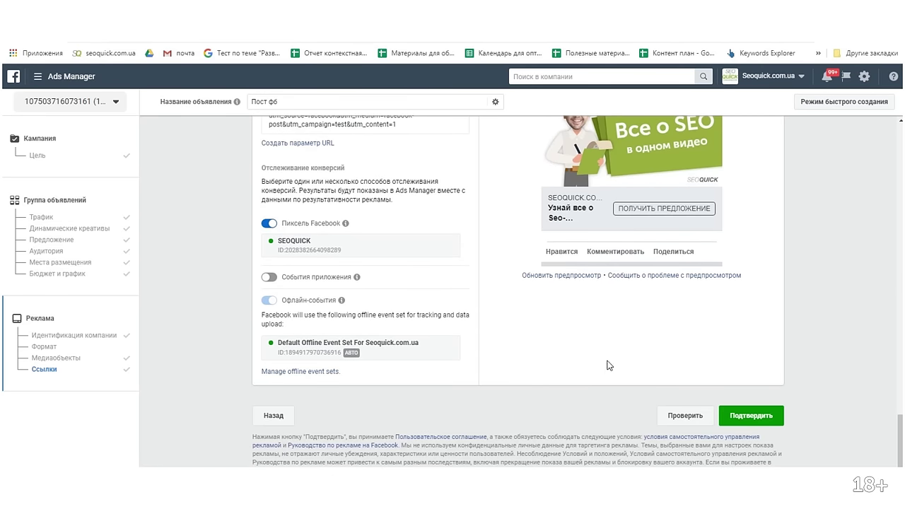
scroll(636, 396, up, 3)
scroll(707, 438, down, 3)
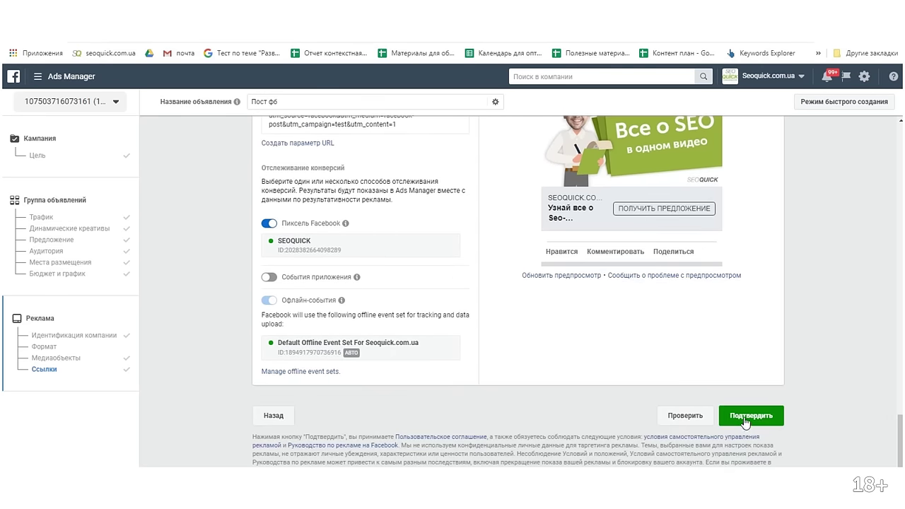
scroll(746, 346, up, 4)
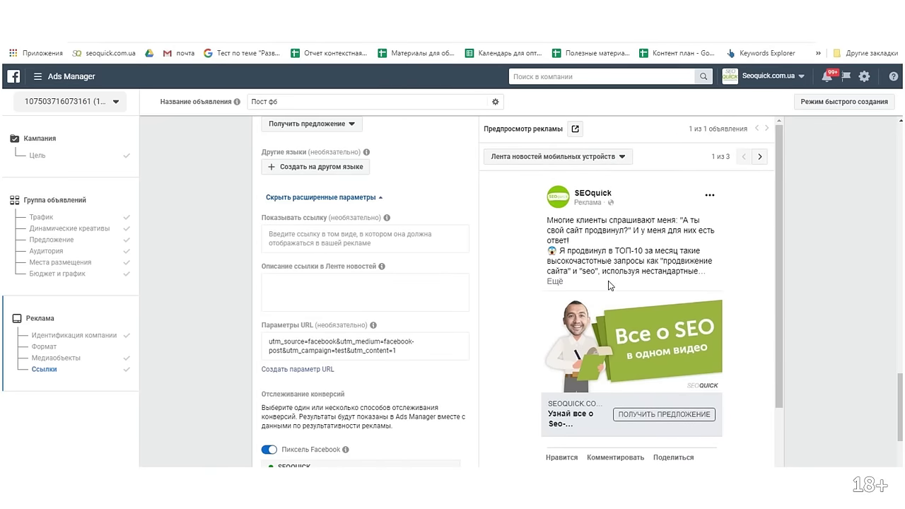
click(597, 161)
click(592, 230)
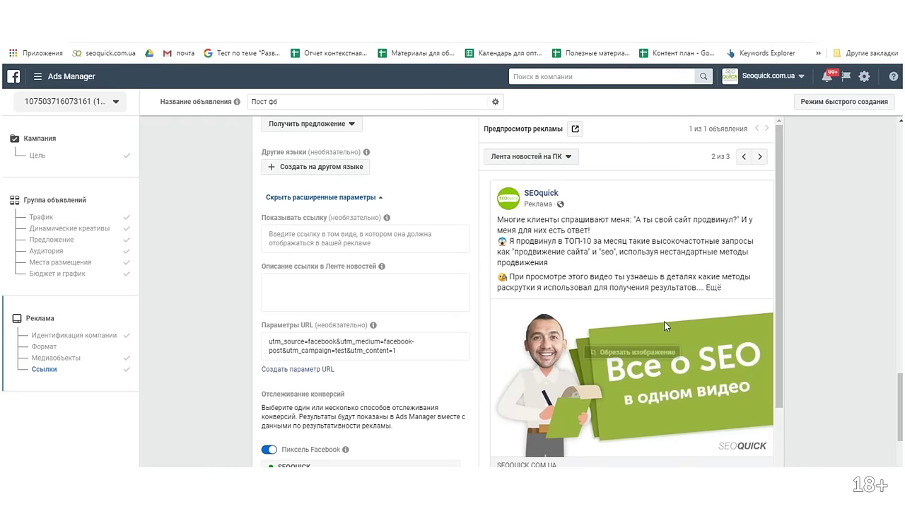
scroll(669, 394, down, 3)
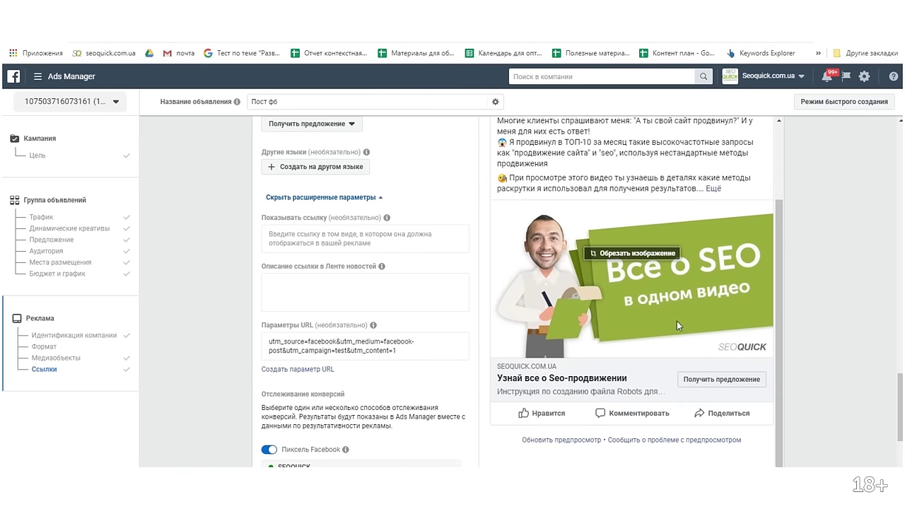
Confirm the finished "Пост фб" ad and submit the campaign for placement
scroll(624, 333, down, 5)
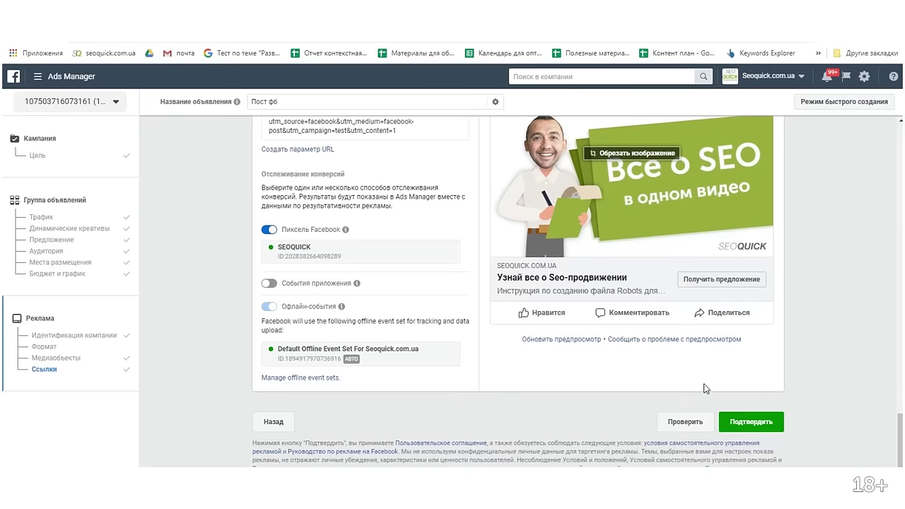
click(751, 416)
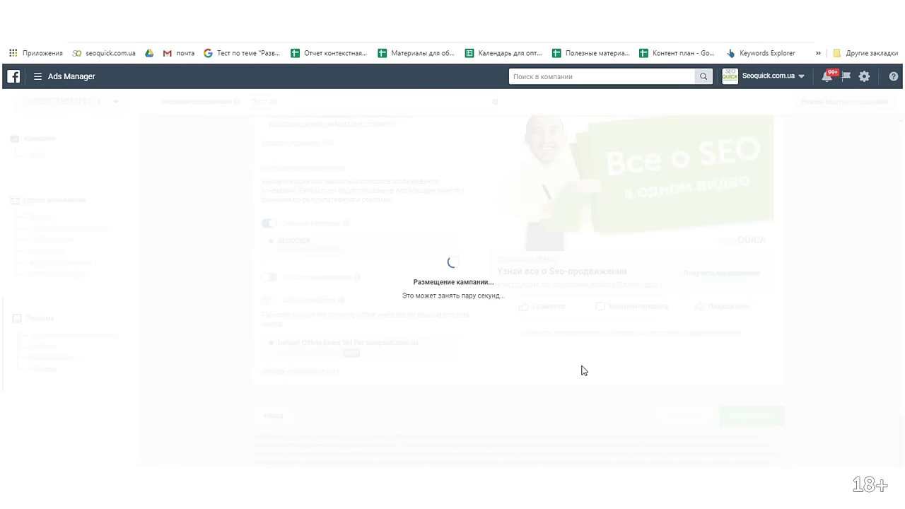